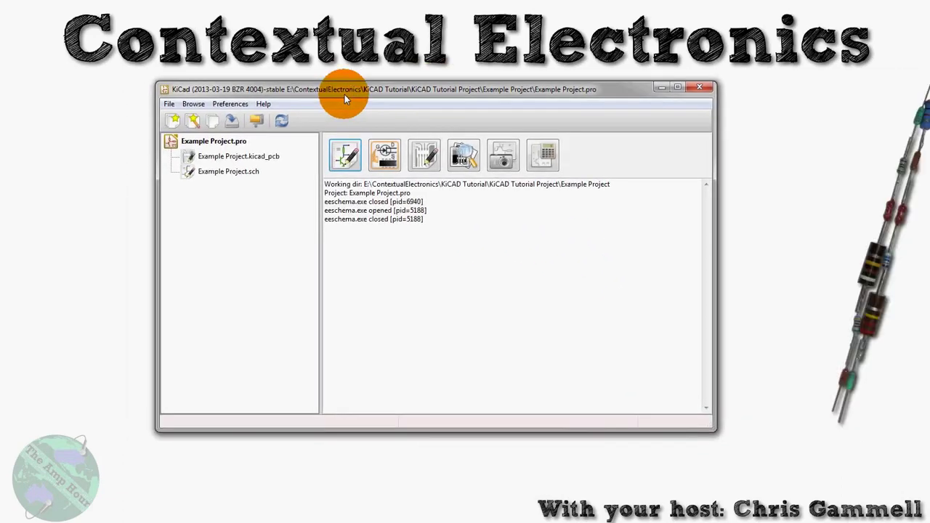
Open the schematic editor and pick the BRIDGE rectifier from the device library to place.
left_click(378, 166)
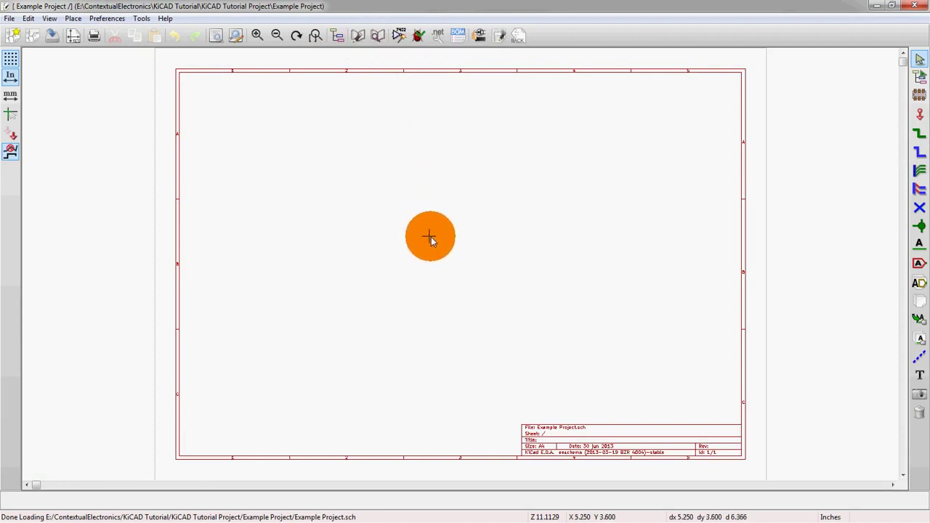
key("a")
left_click(509, 291)
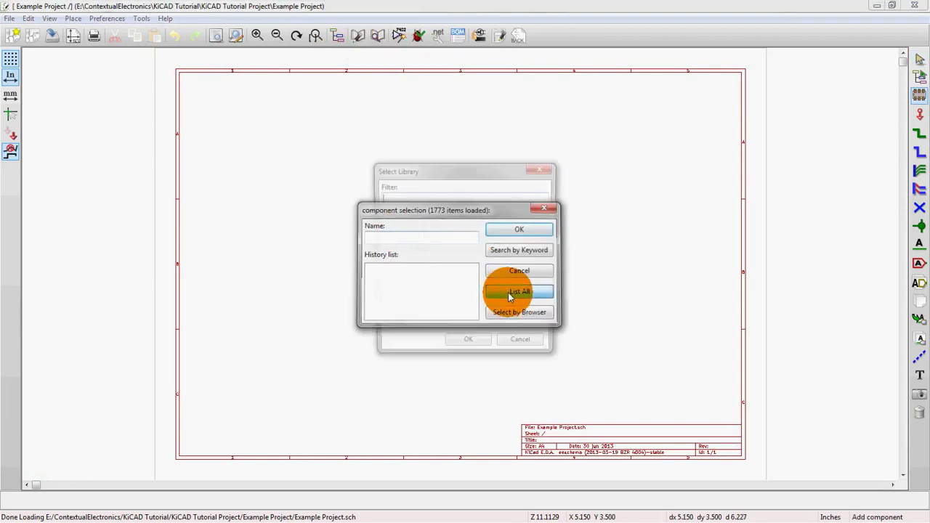
left_click(410, 284)
double_click(396, 310)
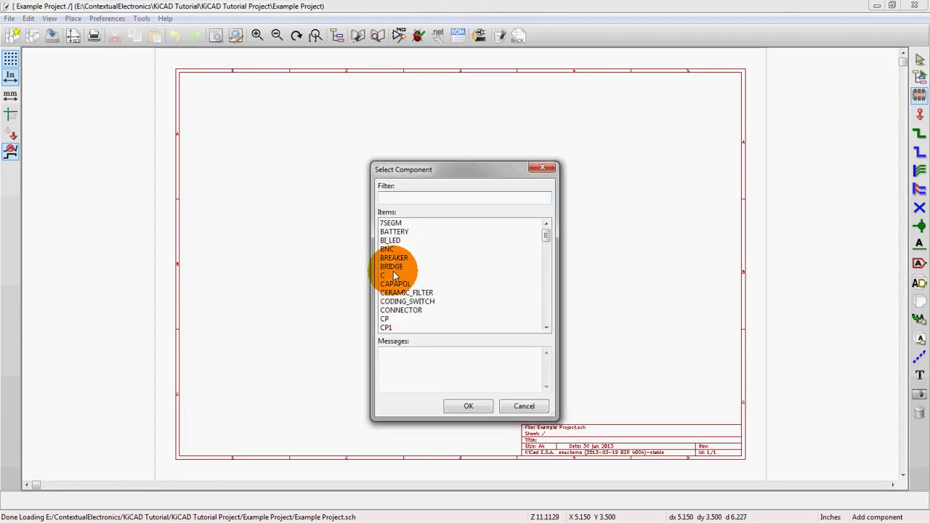
double_click(395, 266)
scroll(388, 233, "up", 3)
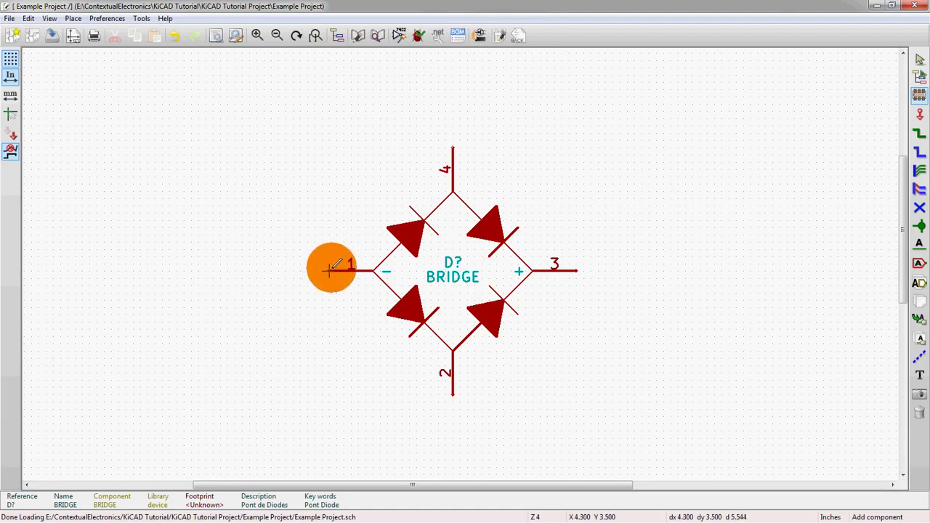
Route looping wires from pin 1 over to pin 4 and from pin 3 around to pin 2.
key("w")
left_click(249, 96)
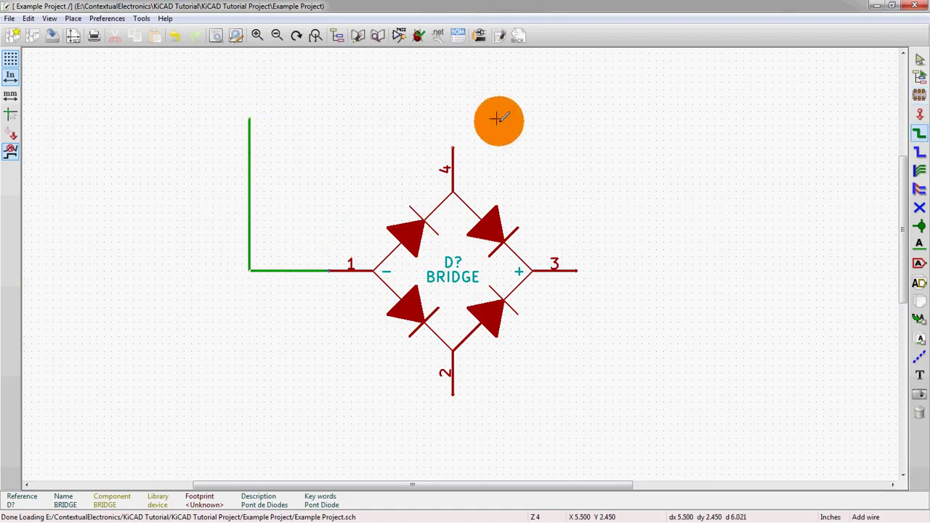
left_click(452, 89)
left_click(453, 149)
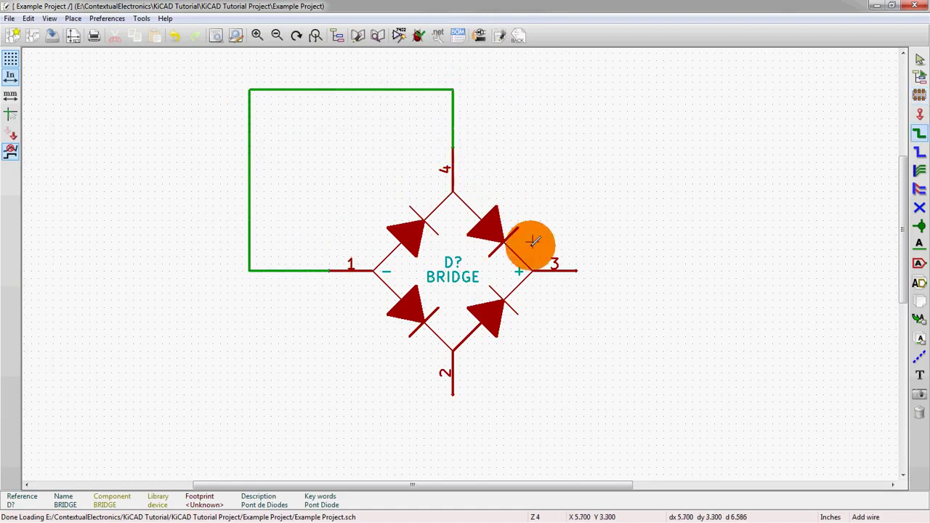
left_click(578, 270)
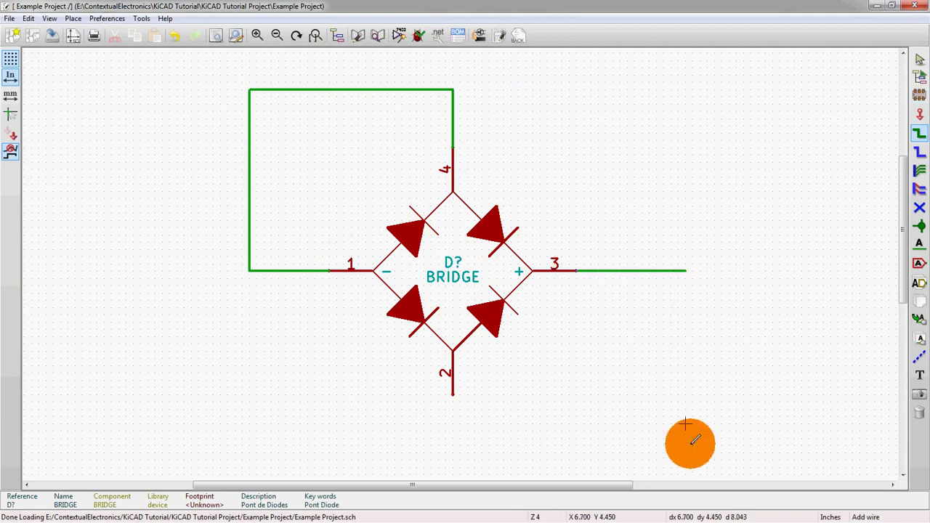
left_click(692, 437)
left_click(452, 395)
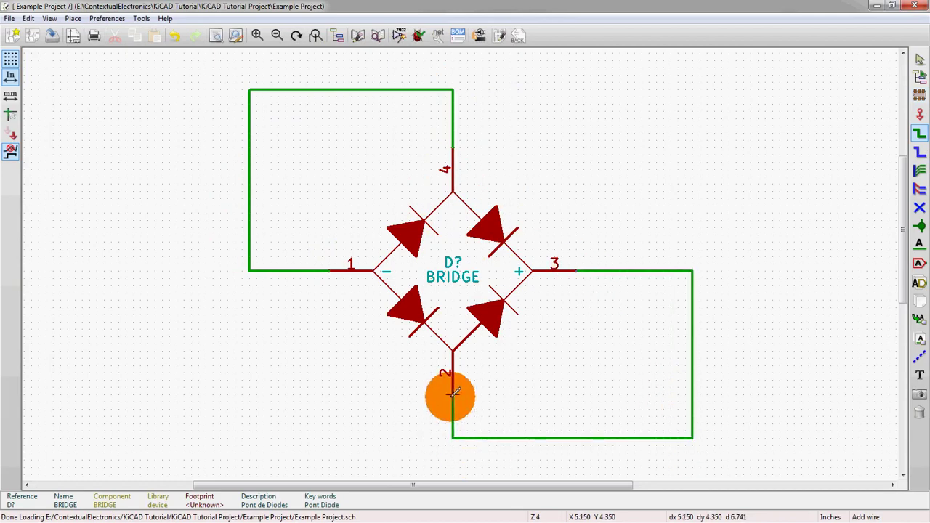
Add a wire from pin 1's wire end, then zoom in on where it meets pin 1.
scroll(294, 343, "down", 1)
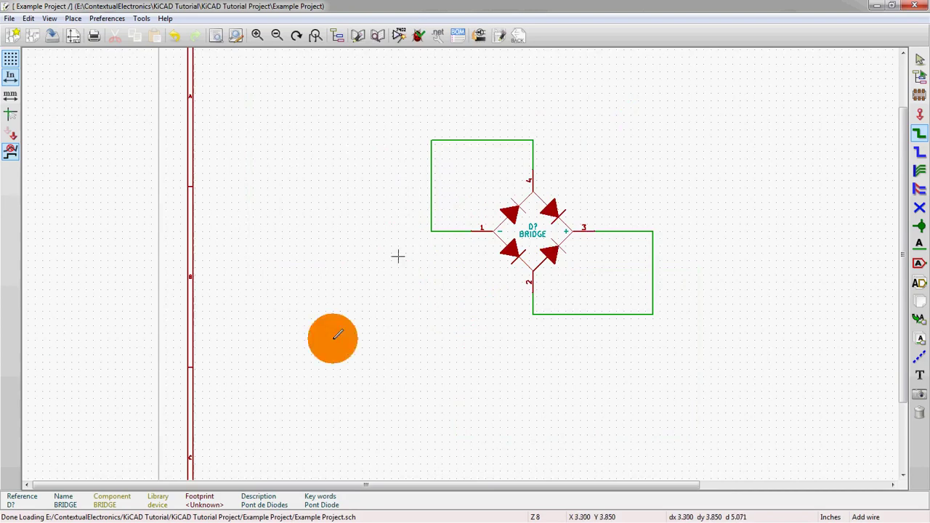
scroll(456, 263, "down", 1)
scroll(456, 261, "up", 2)
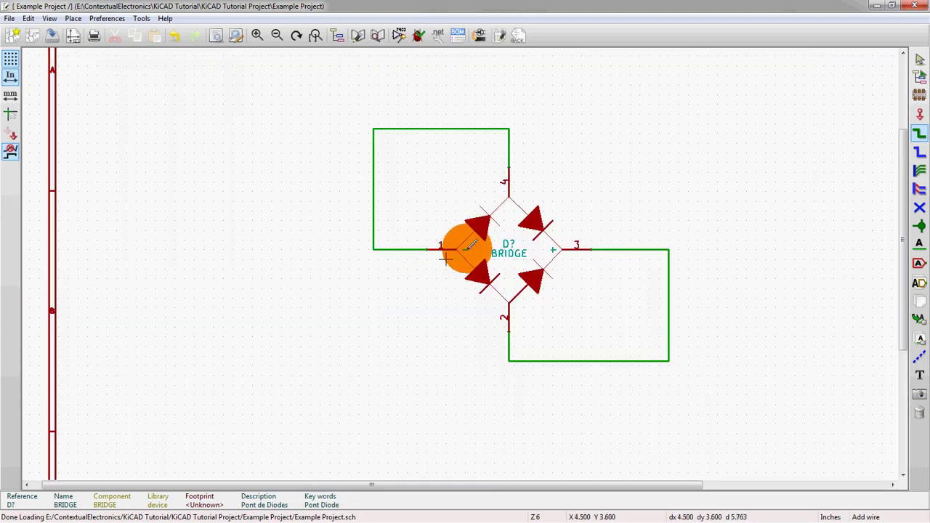
left_click(426, 249)
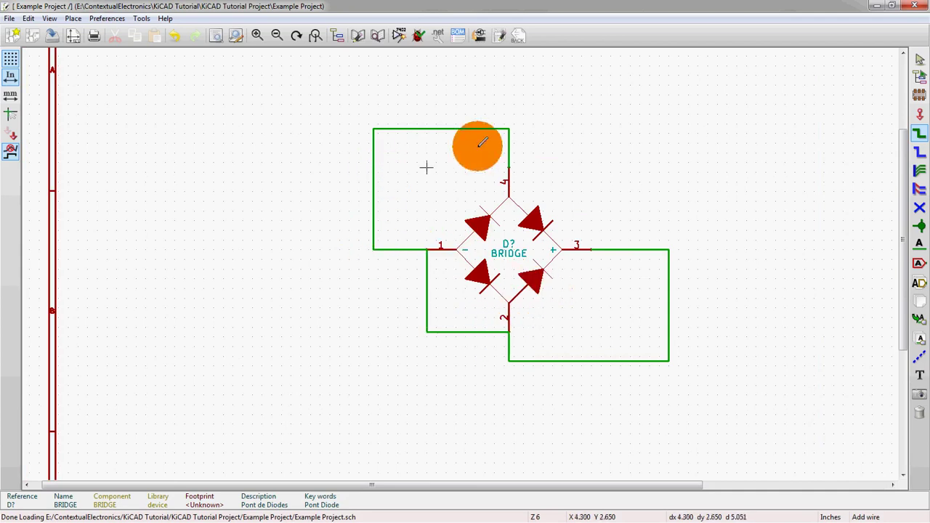
left_click(507, 174)
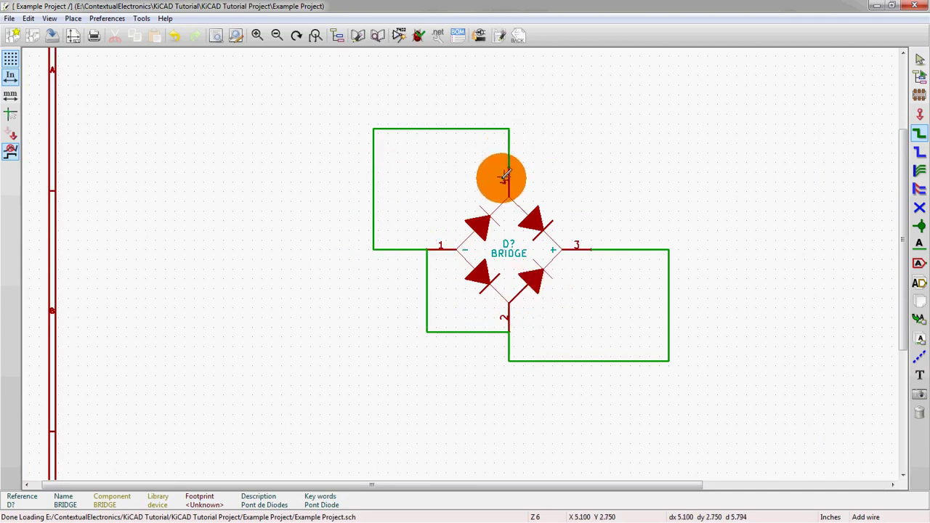
scroll(428, 254, "up", 4)
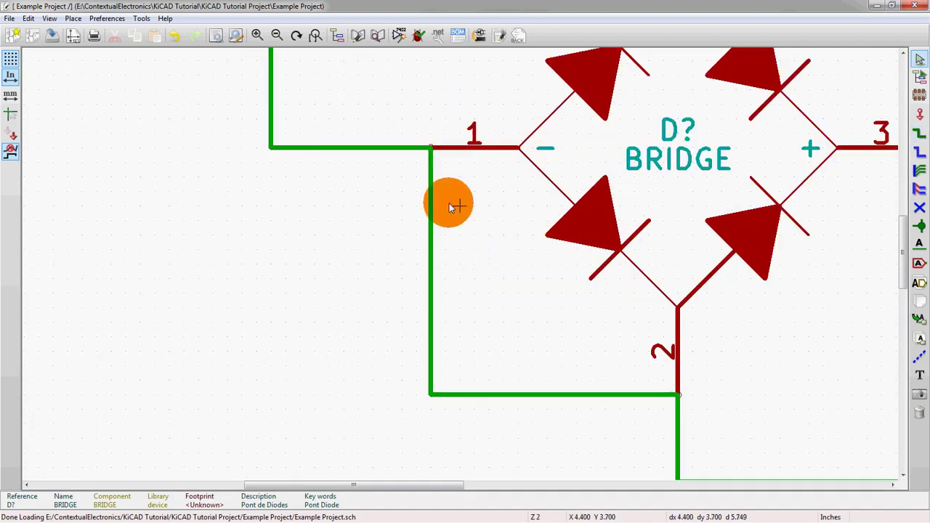
scroll(460, 227, "up", 1)
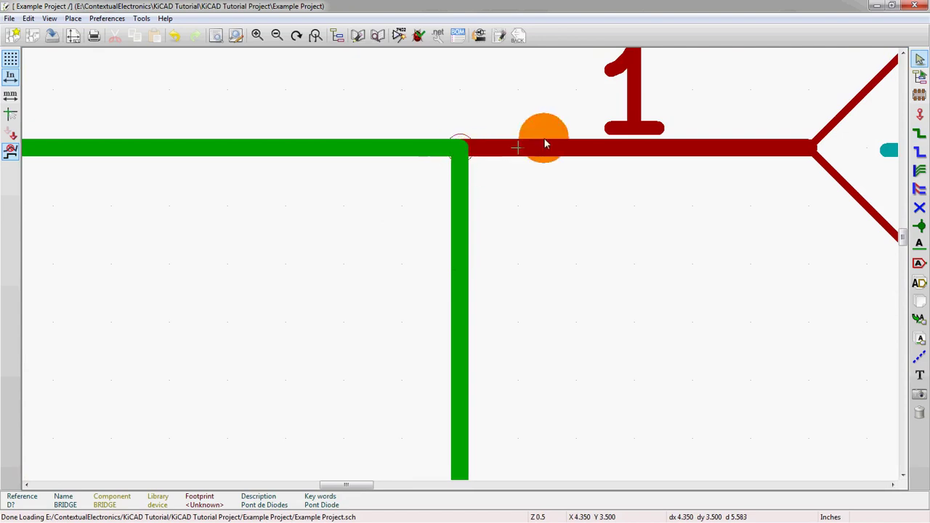
scroll(513, 148, "down", 1)
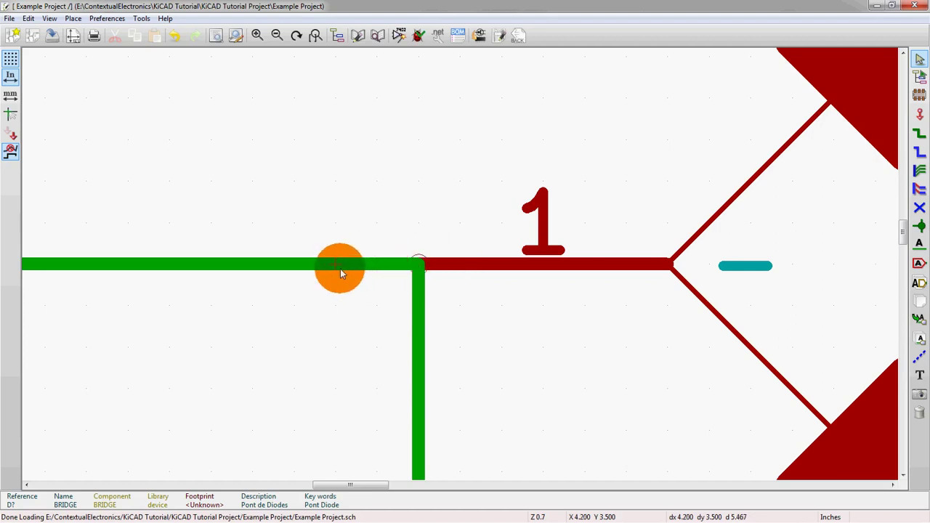
Delete the wire left of pin 1 and draw a short test wire ending short of pin 1.
key("Delete")
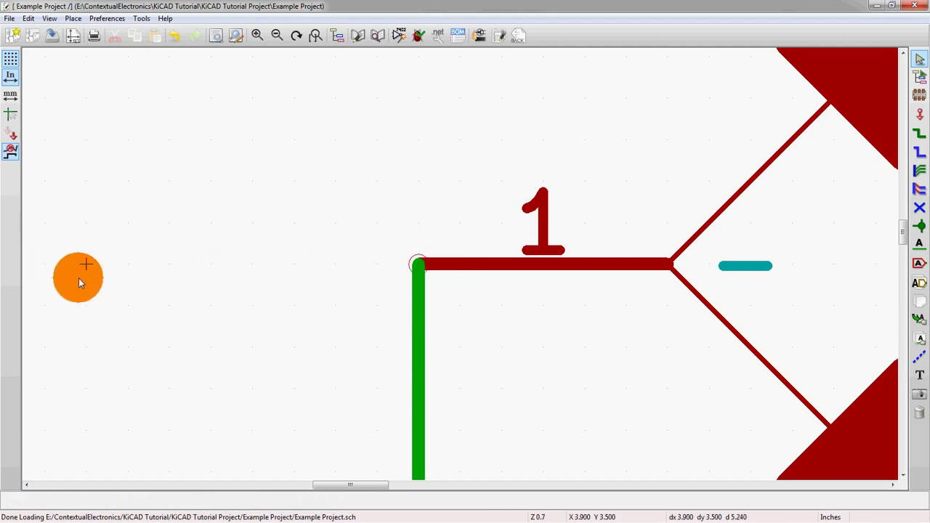
key("w")
double_click(386, 264)
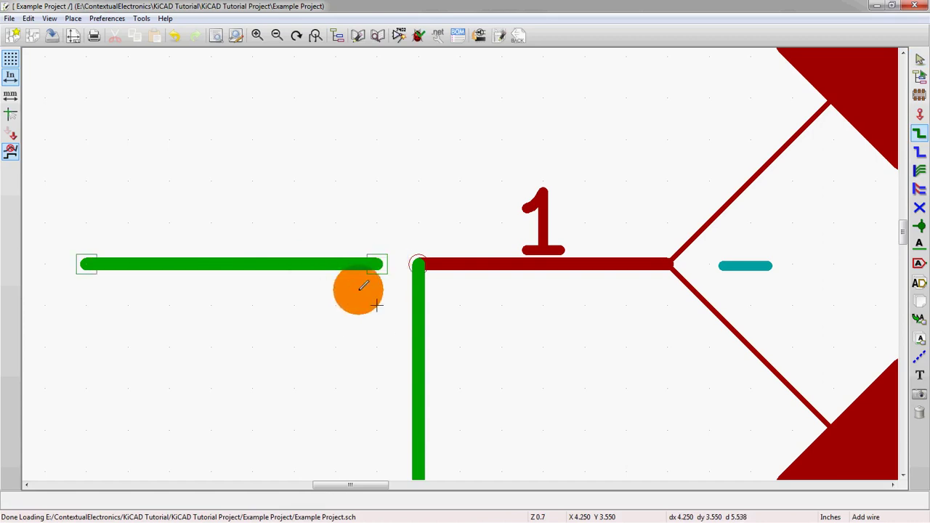
scroll(356, 286, "down", 1)
scroll(458, 245, "up", 2)
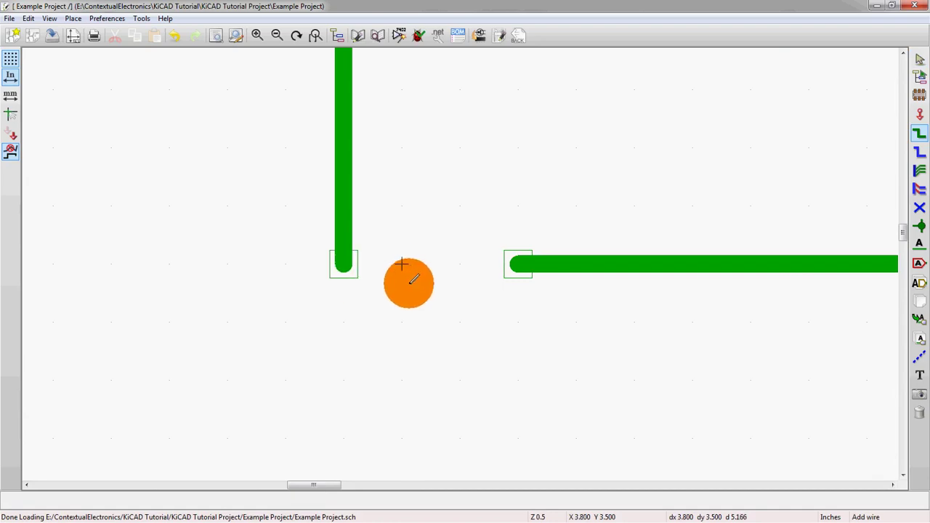
scroll(417, 308, "down", 8)
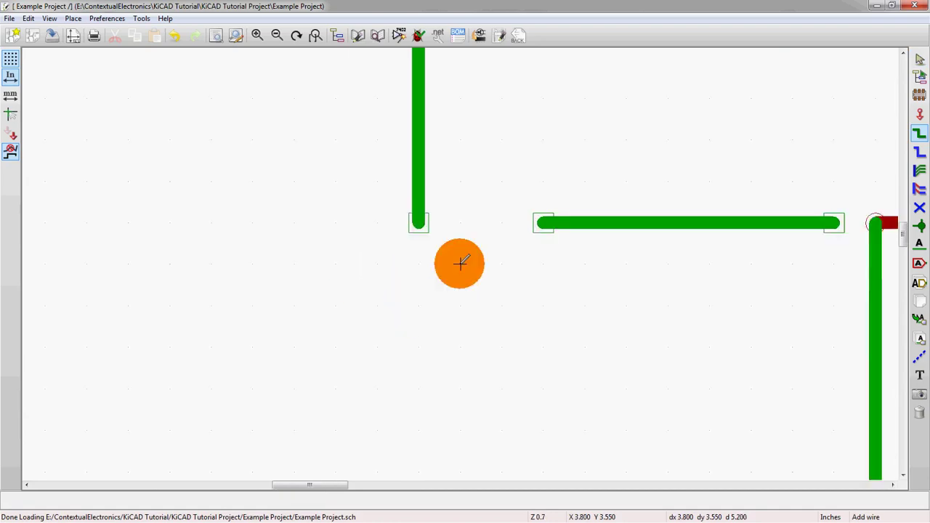
key("Escape")
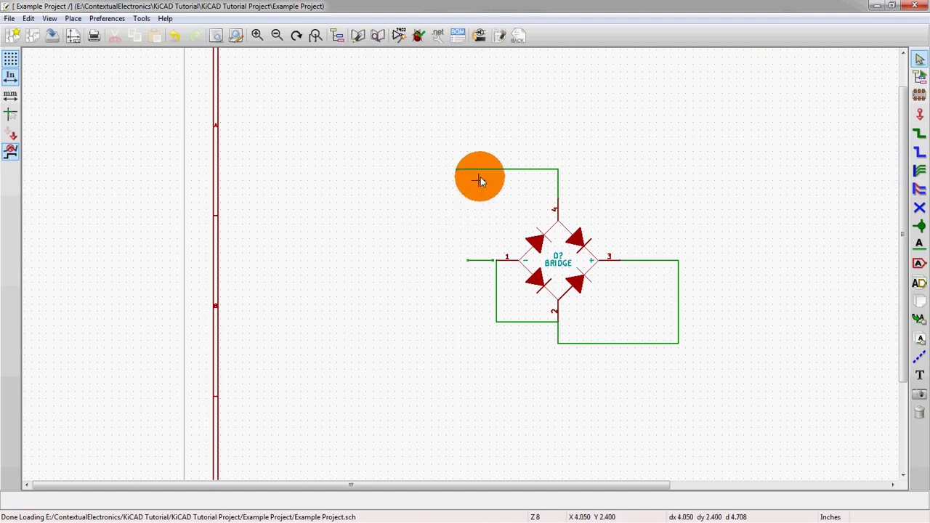
Delete the top, pin 4, right-side, bottom and below-pin-1 wires, choosing Wire when asked.
key("Delete")
key("Delete")
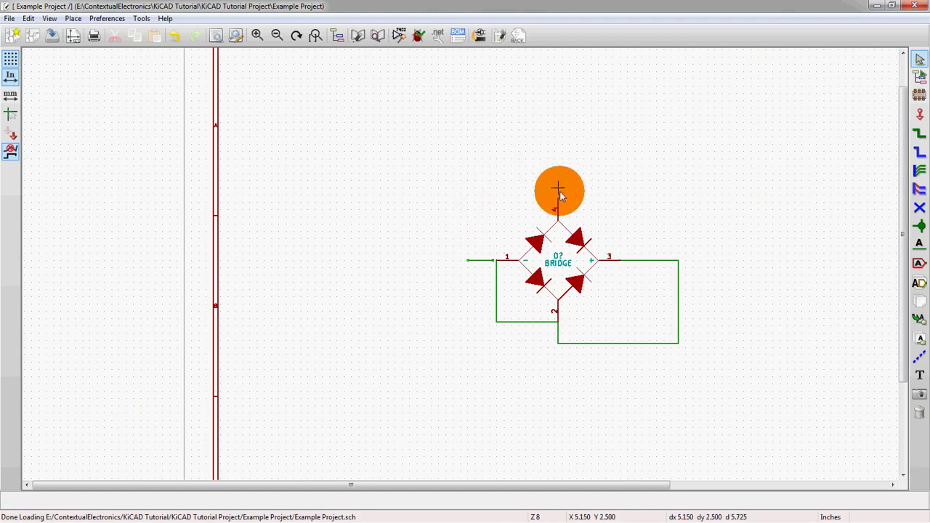
key("Delete")
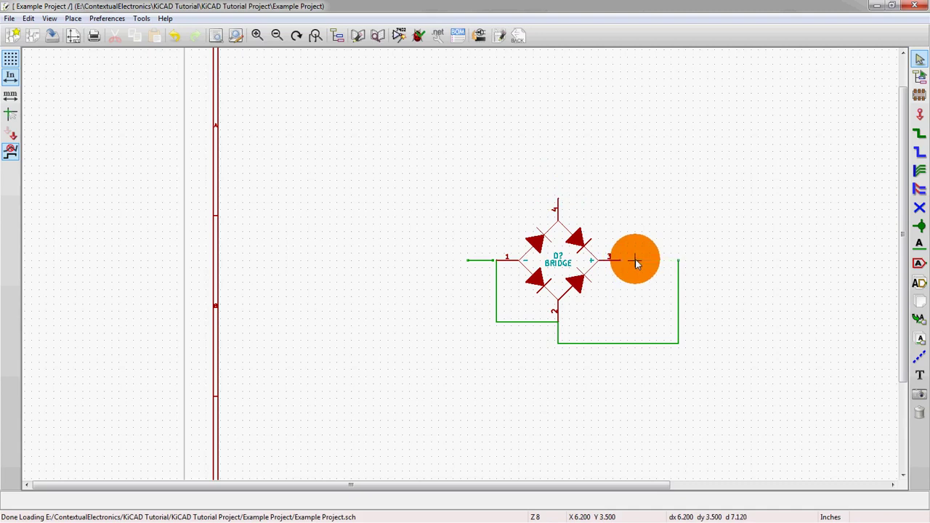
key("Delete")
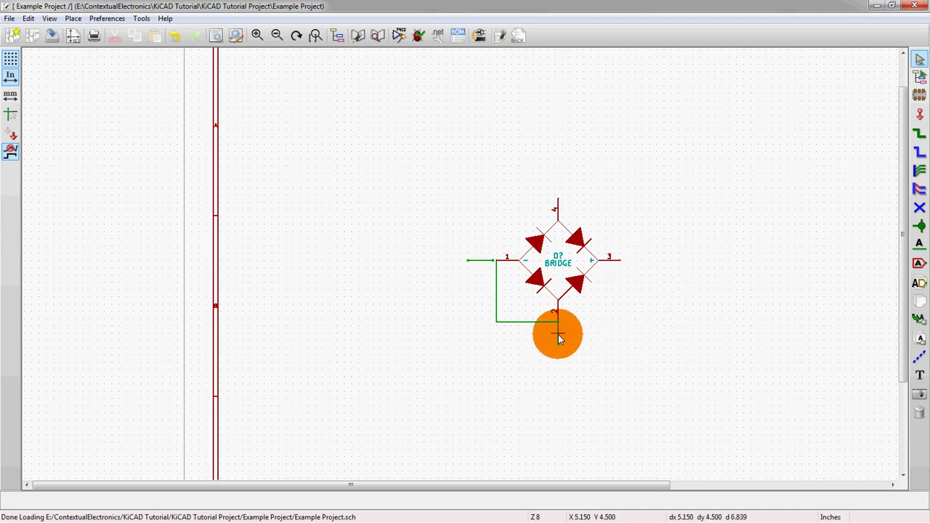
key("Delete")
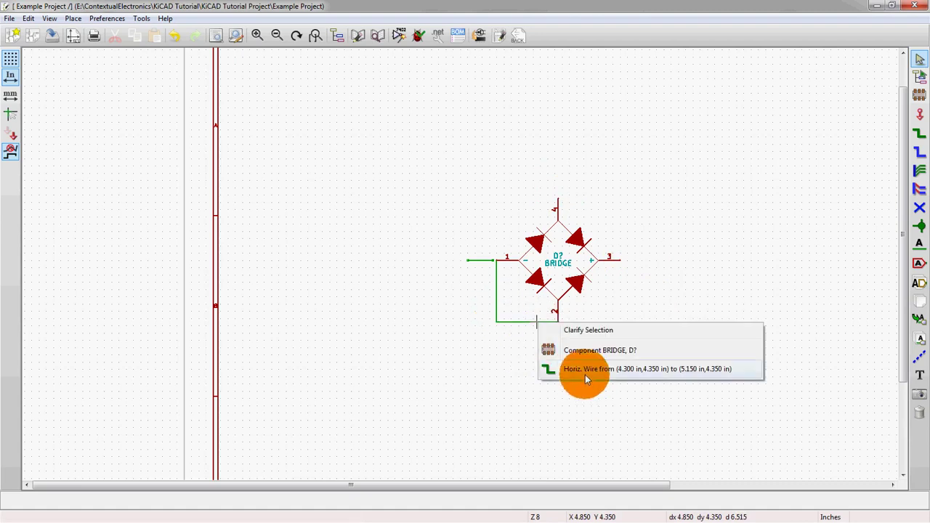
left_click(584, 371)
key("Delete")
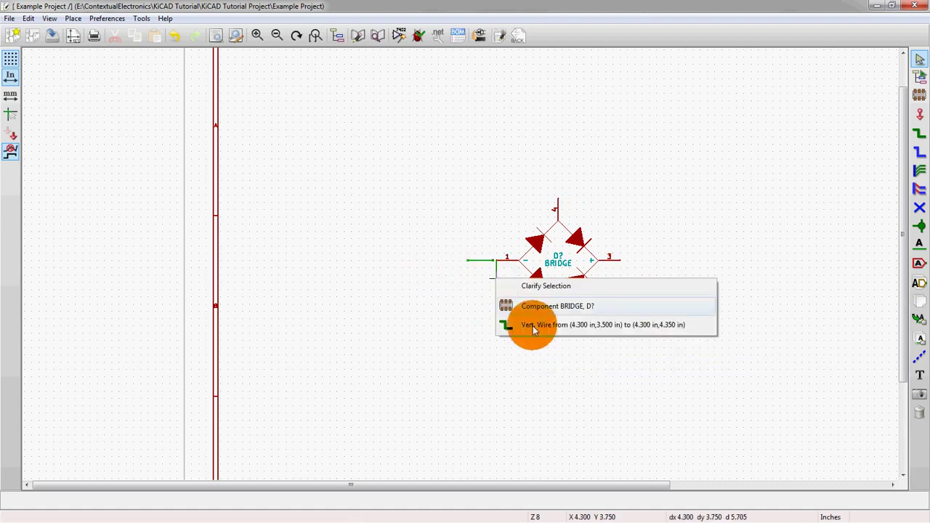
left_click(535, 328)
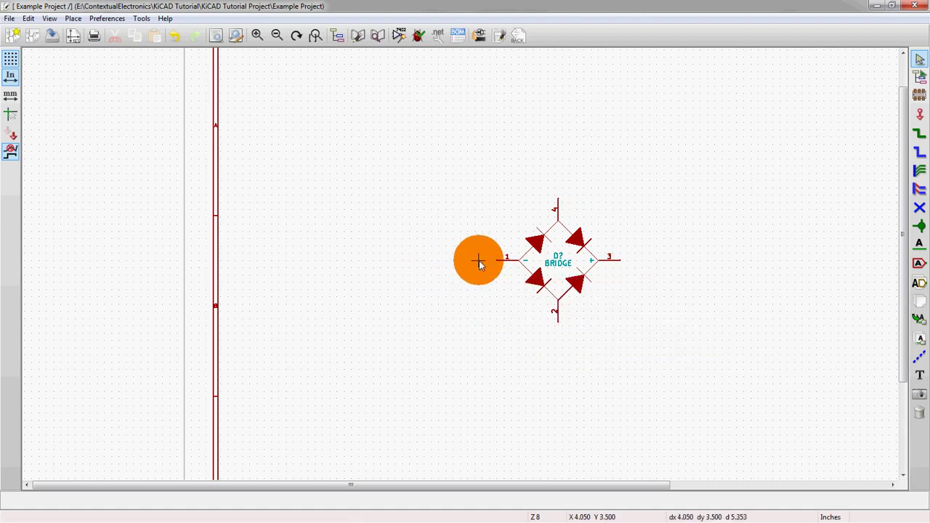
scroll(478, 263, "down", 2)
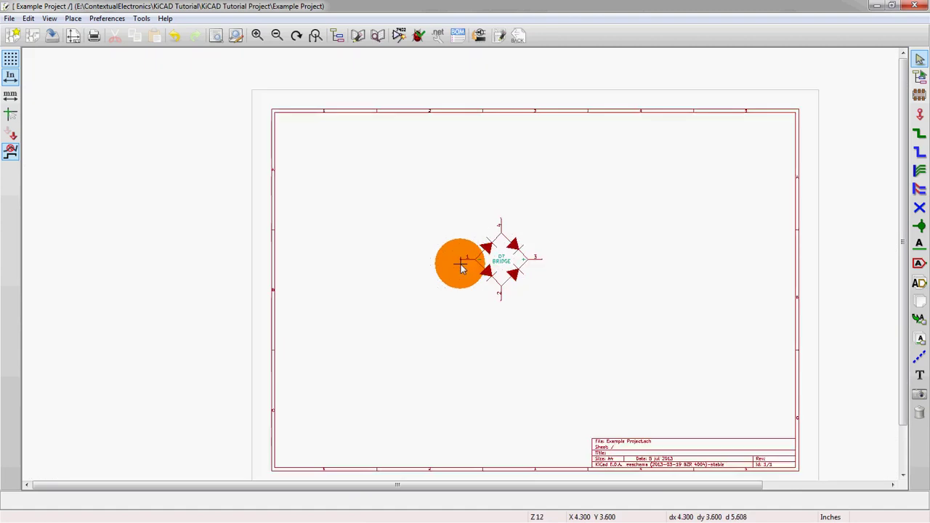
Open the Component Library Editor and select device as the working library.
left_click(357, 36)
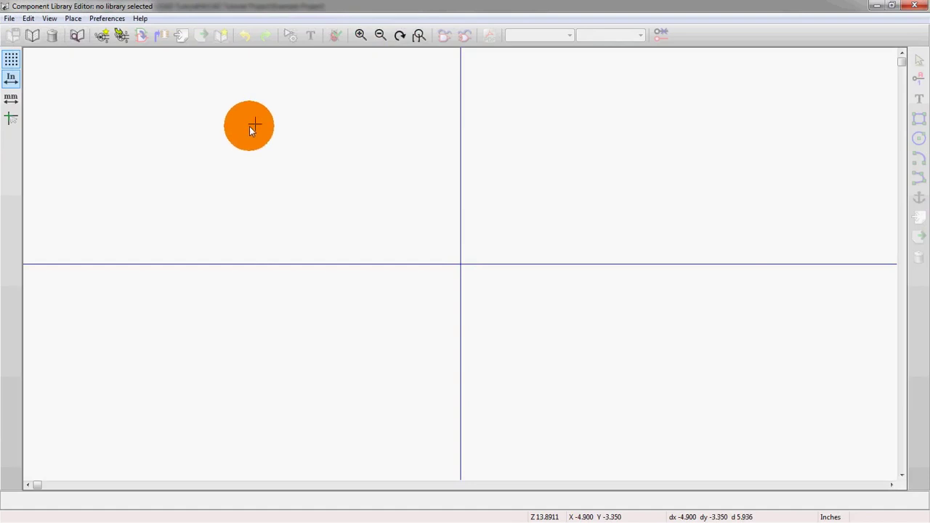
left_click(32, 35)
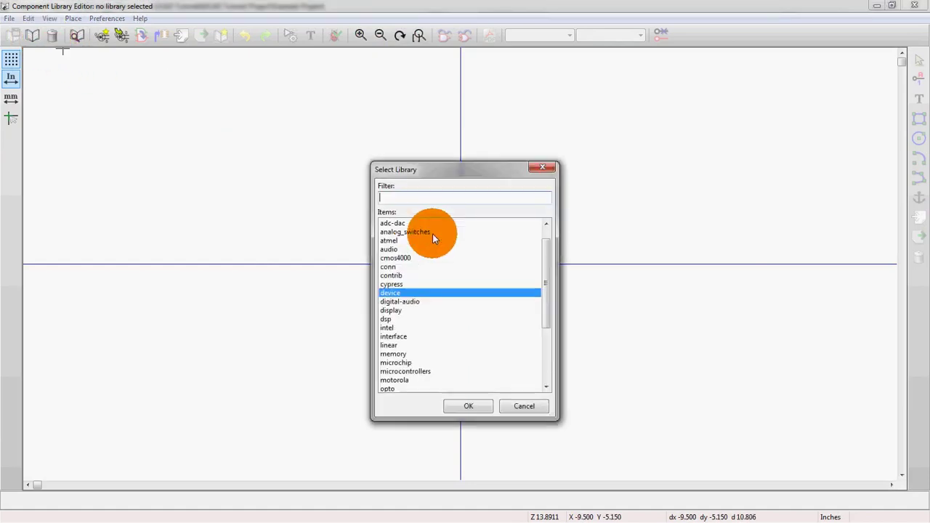
left_click(392, 293)
left_click(392, 294)
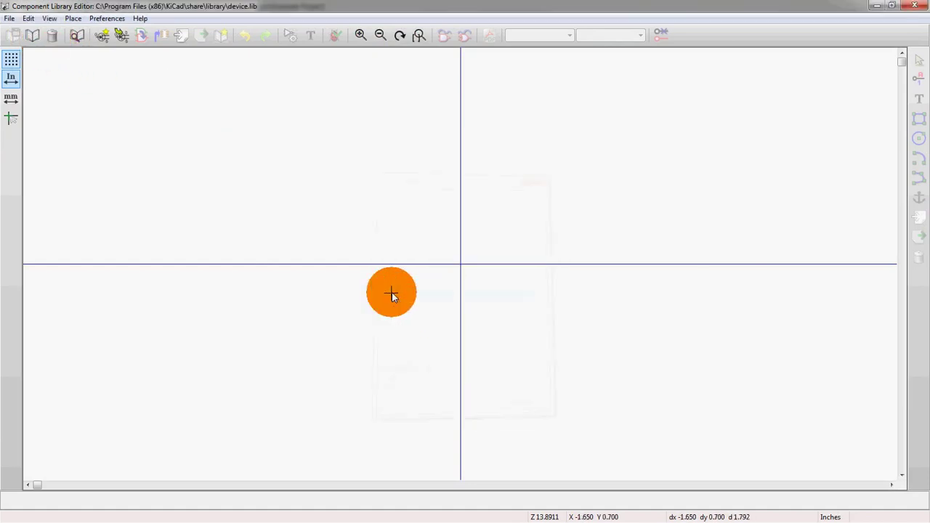
Load the BRIDGE component from the full device list for editing.
left_click(121, 38)
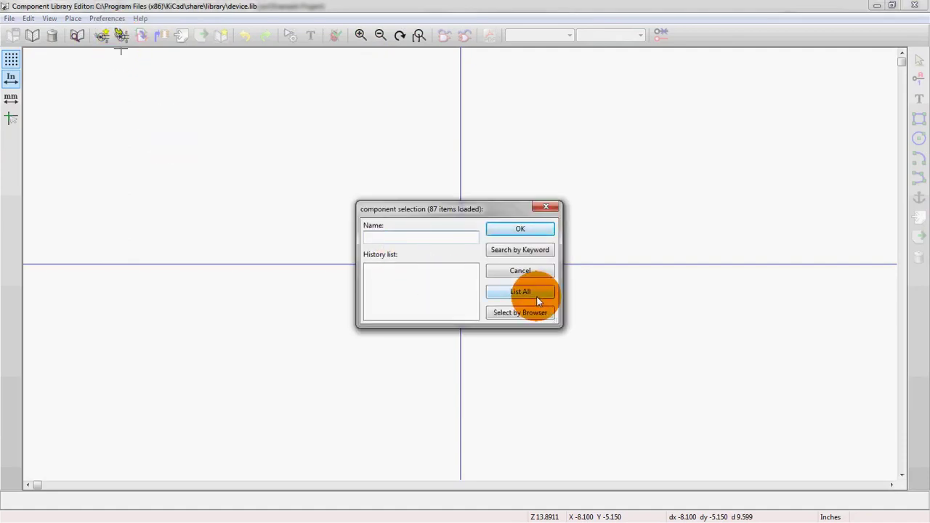
left_click(537, 296)
left_click(400, 270)
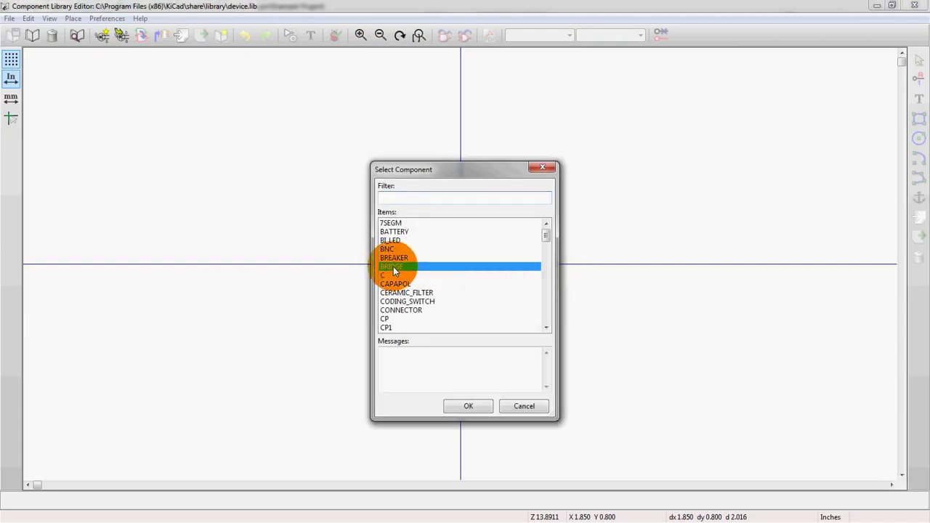
double_click(393, 267)
scroll(461, 269, "down", 2)
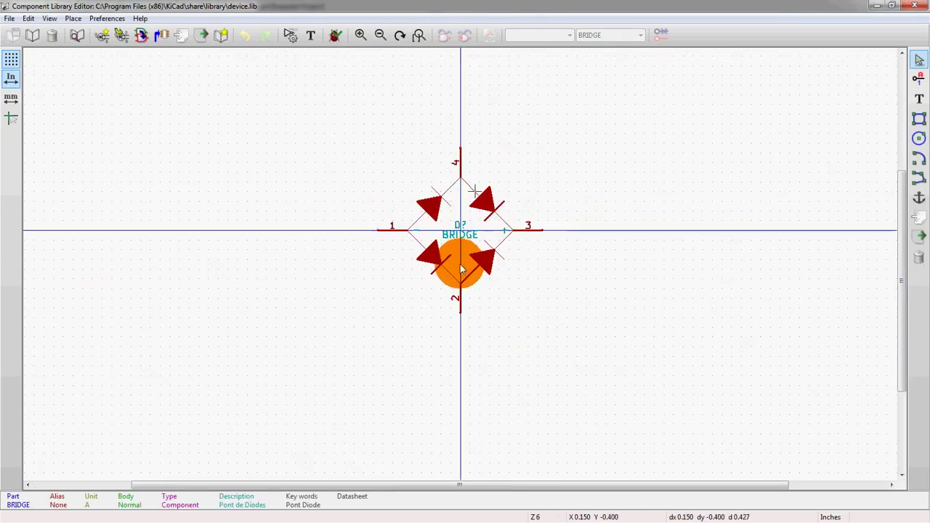
scroll(461, 268, "up", 2)
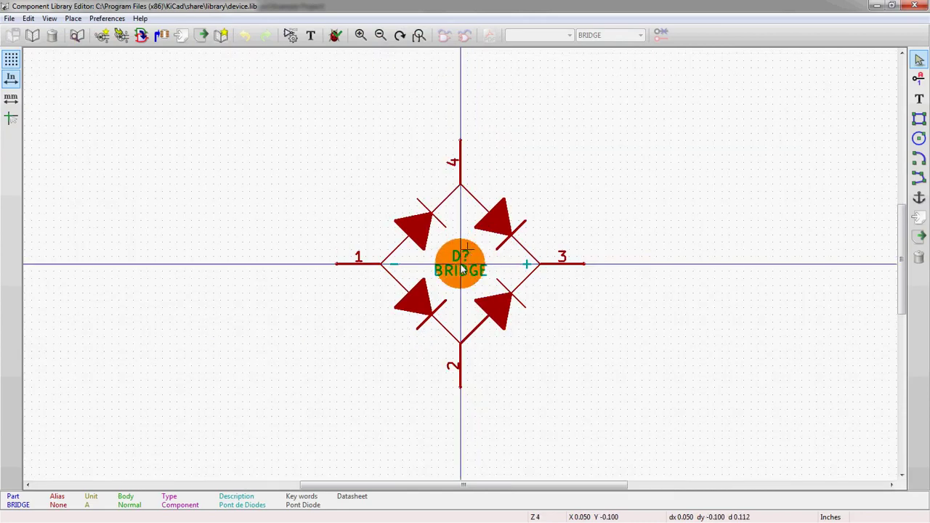
scroll(461, 269, "up", 1)
scroll(457, 262, "up", 1)
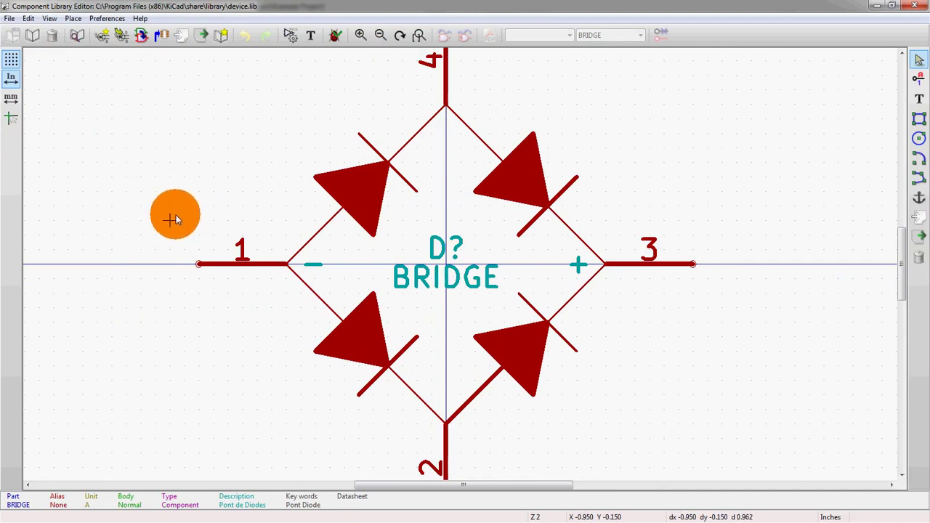
left_click(12, 67)
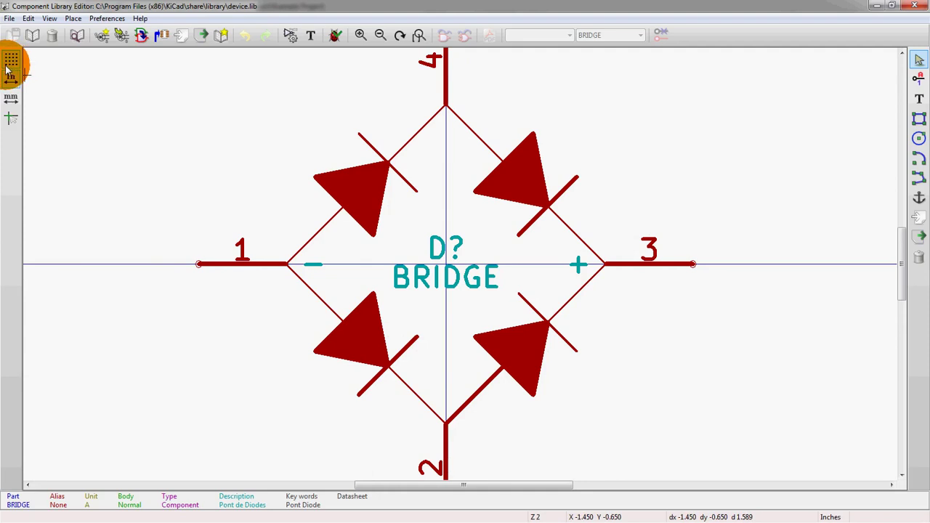
left_click(9, 64)
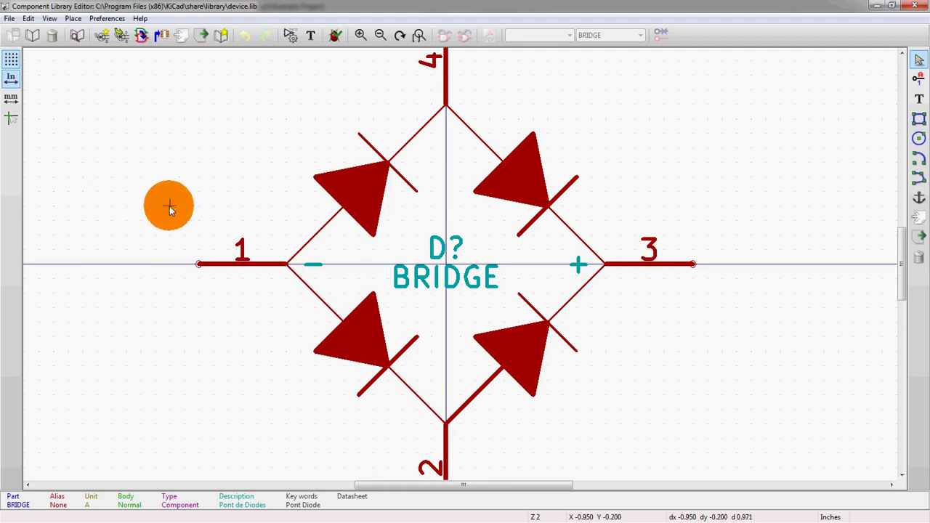
left_click(11, 118)
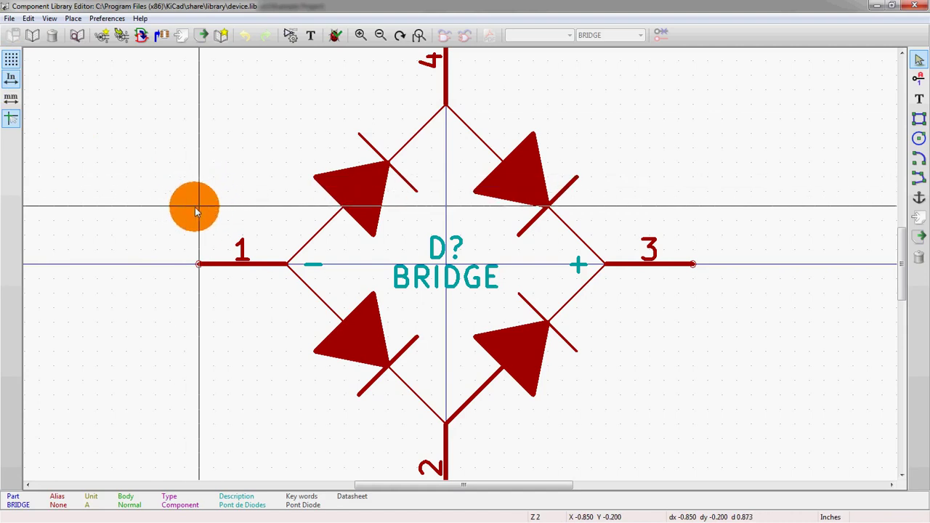
left_click(11, 117)
scroll(184, 247, "up", 1)
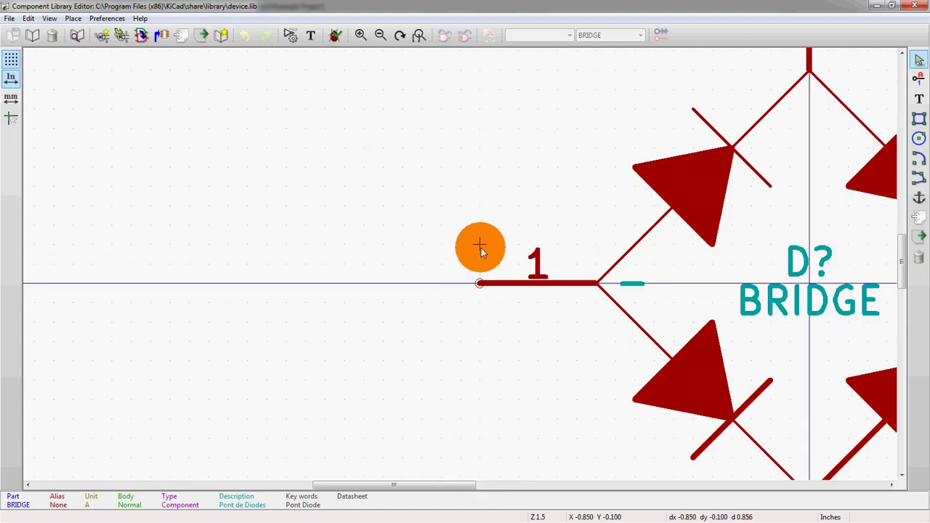
right_click(234, 222)
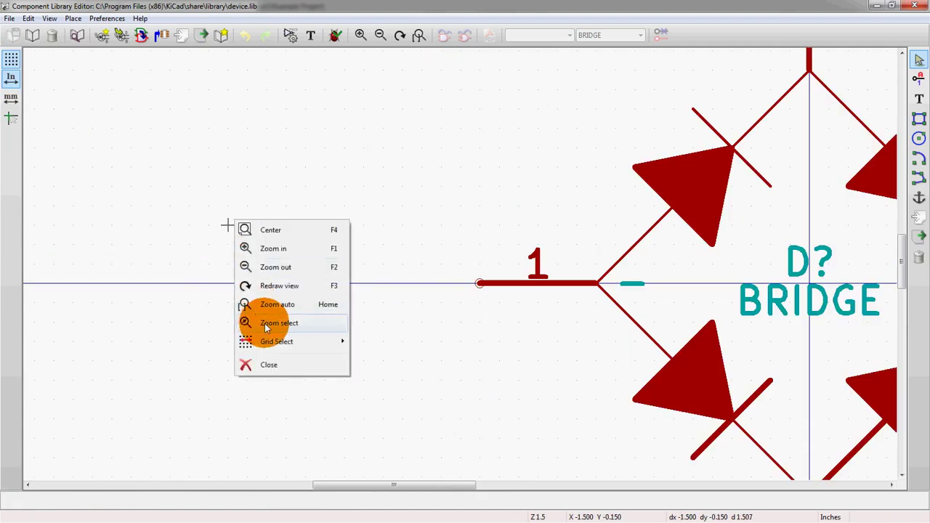
mouse_move(283, 342)
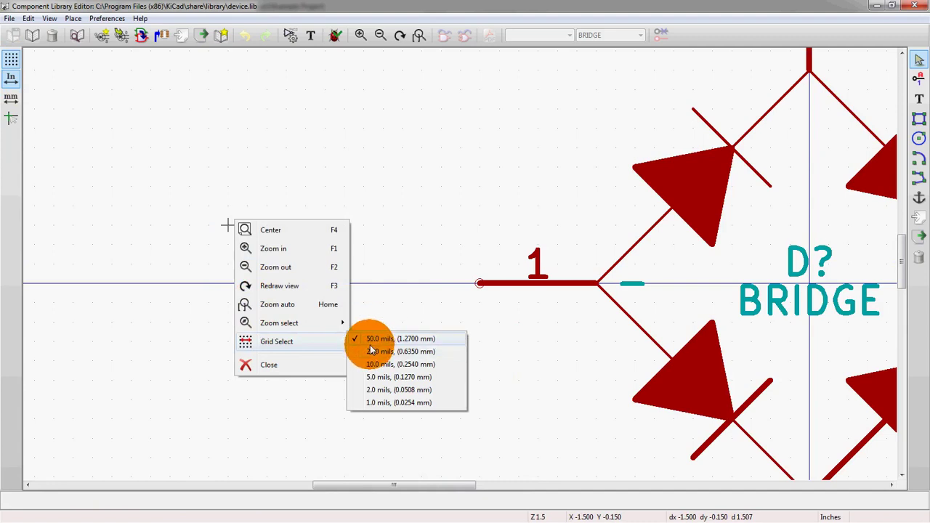
left_click(400, 260)
scroll(222, 228, "down", 1)
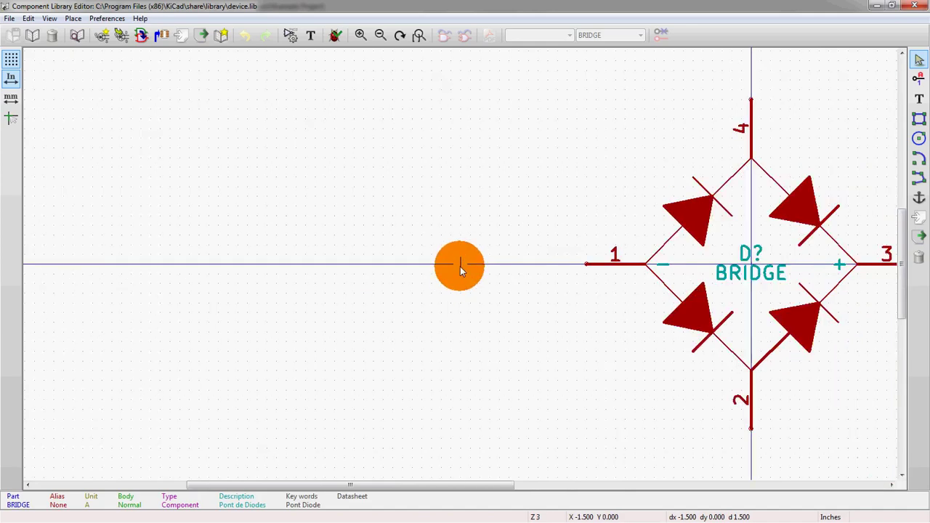
scroll(460, 266, "down", 2)
scroll(601, 234, "up", 2)
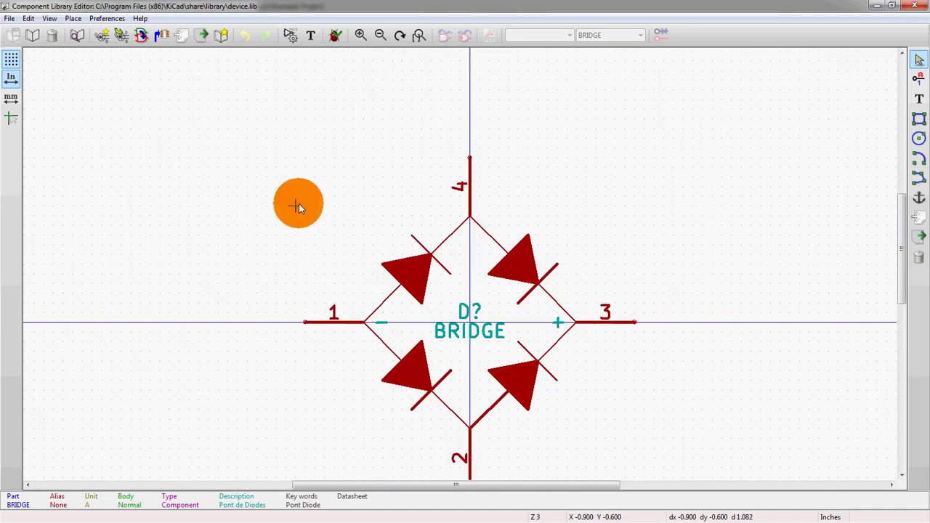
right_click(299, 206)
mouse_move(337, 326)
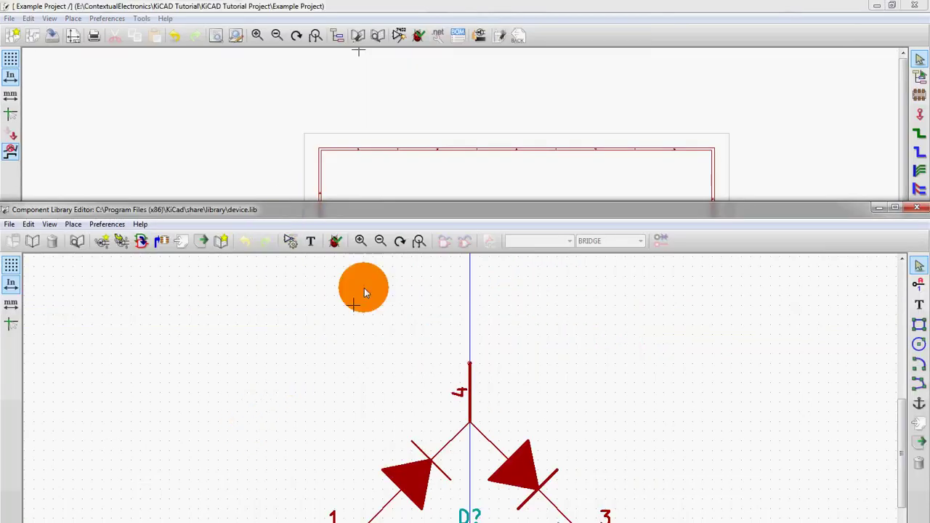
double_click(369, 209)
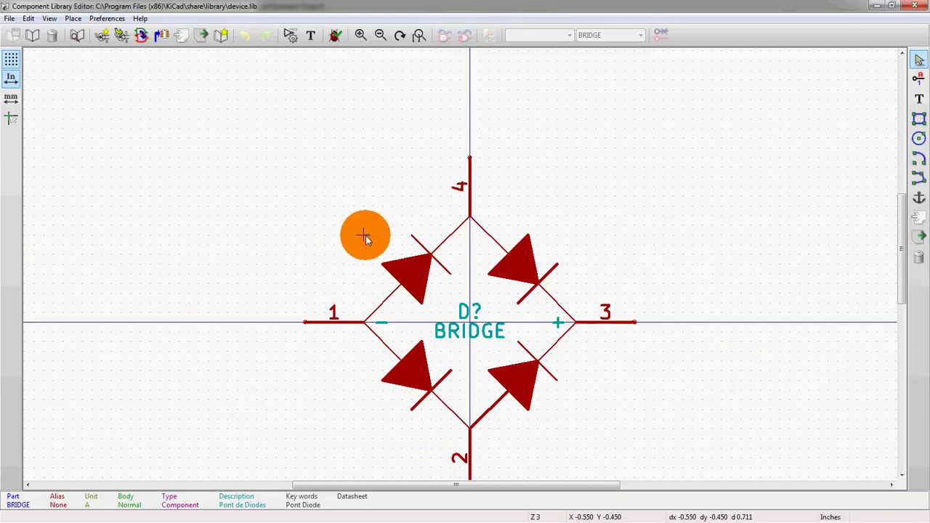
Change the component name text from BRIDGE to BRIDGE-OFFSET.
scroll(446, 276, "down", 1)
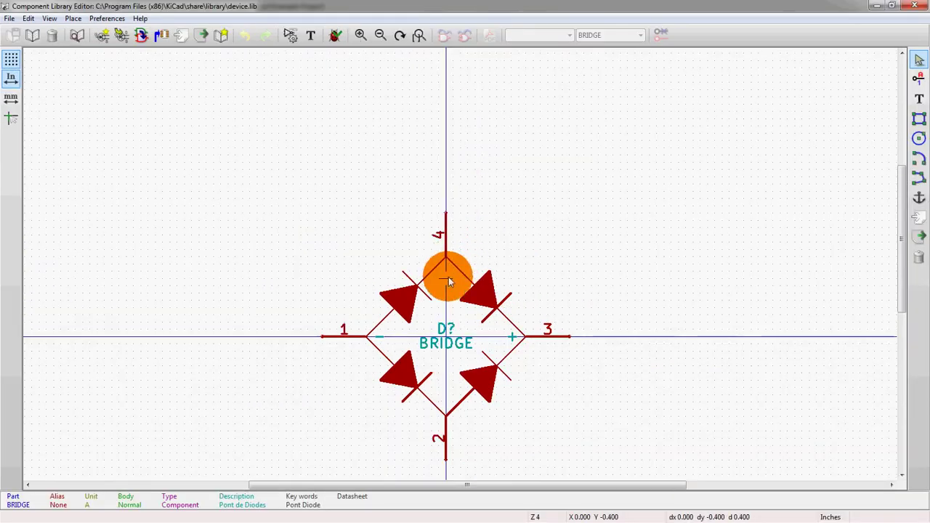
scroll(457, 264, "down", 2, "shift")
scroll(445, 173, "up", 1)
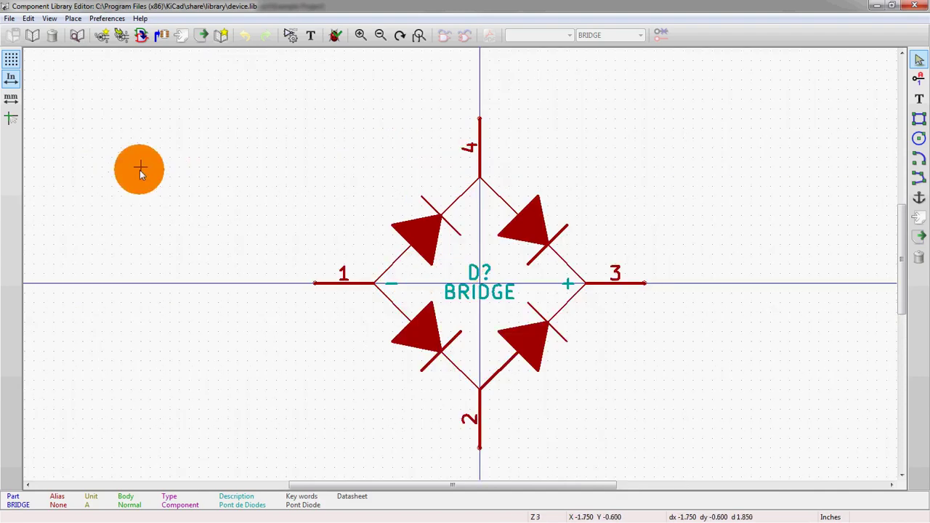
left_click(141, 37)
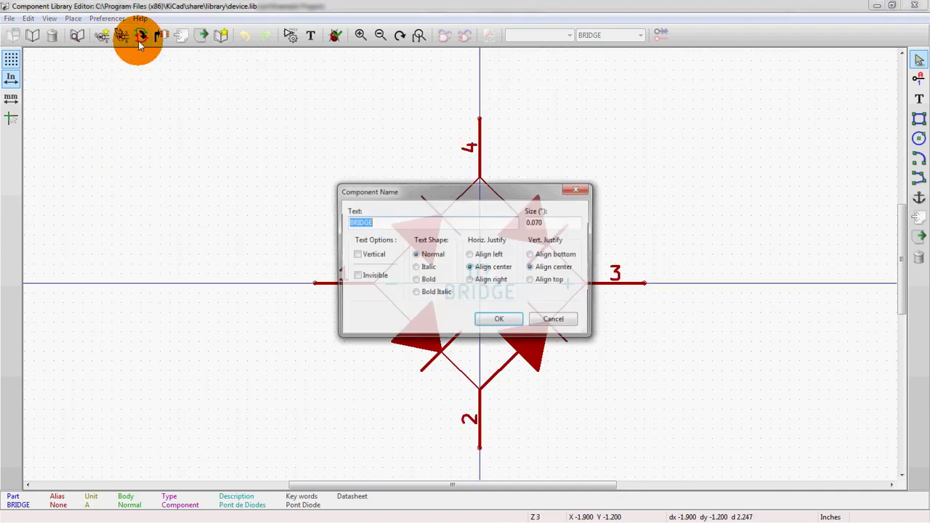
left_click_drag(363, 221, 402, 225)
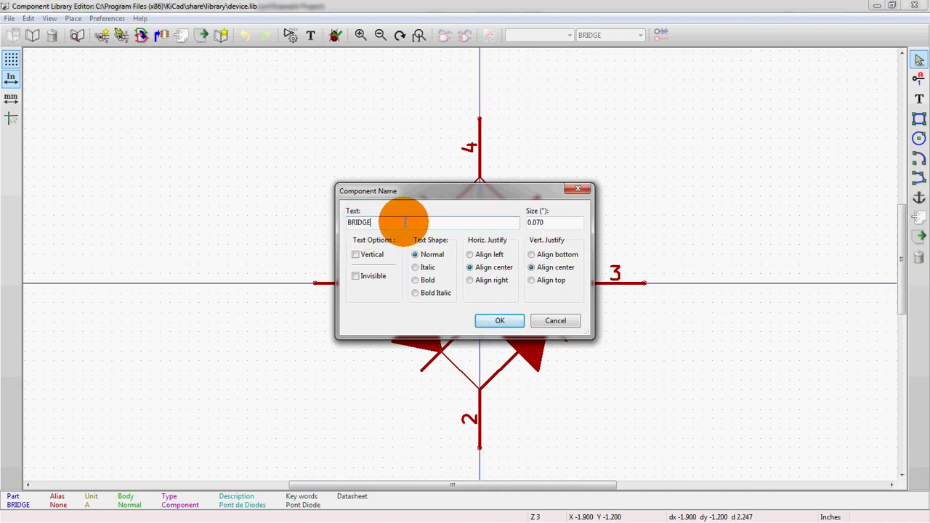
type("-OFFSET")
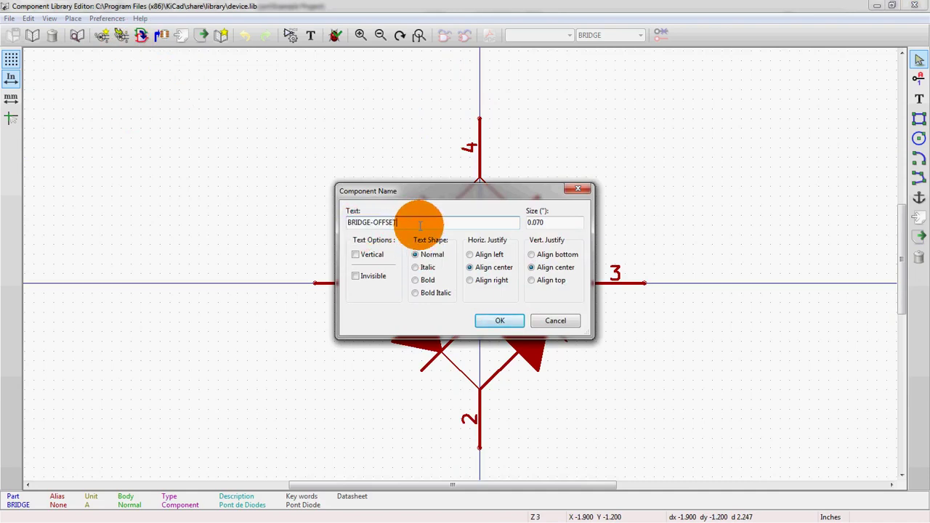
key("Return")
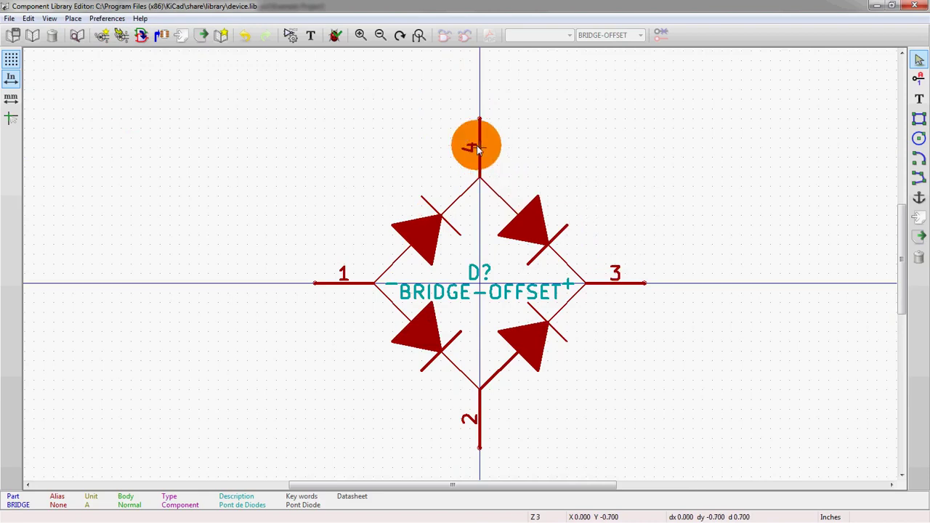
Switch to a 1 mil grid and move pin 4 slightly left onto the vertical centre line.
left_click(480, 122)
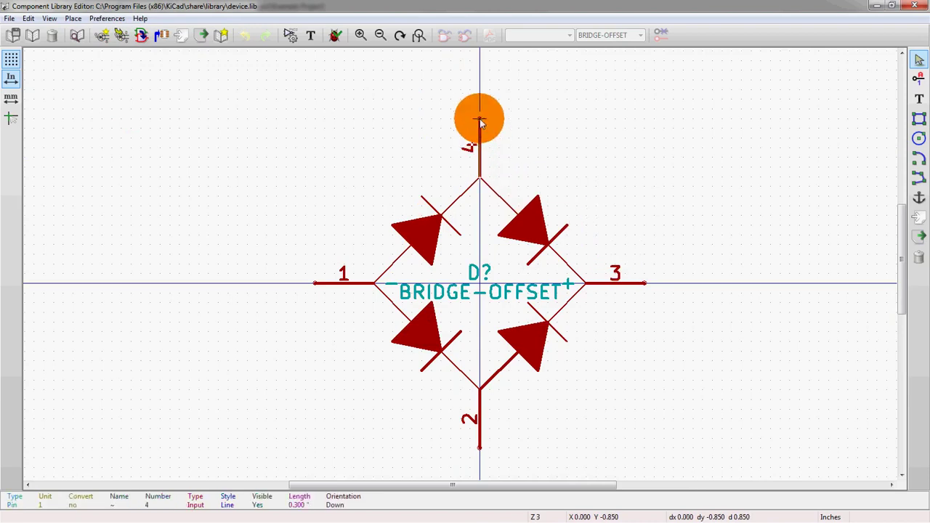
left_click_drag(485, 125, 465, 125)
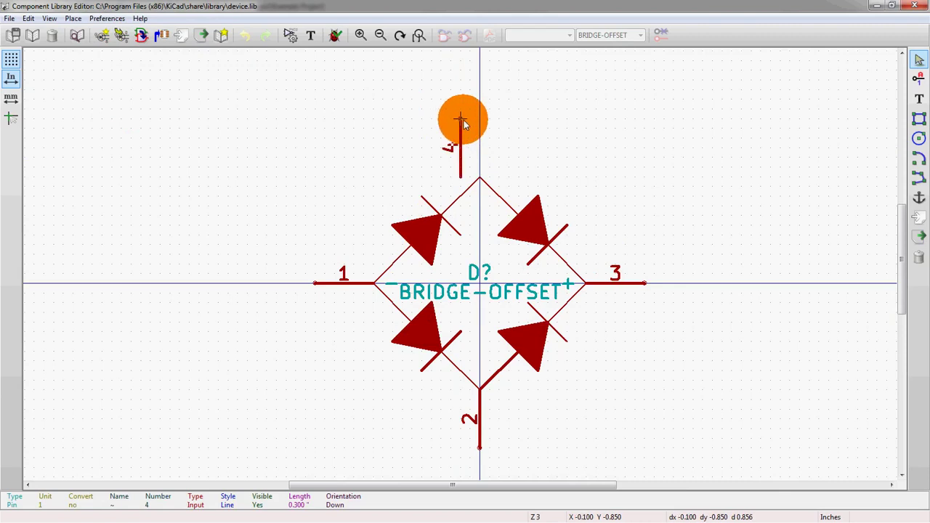
left_click(463, 122)
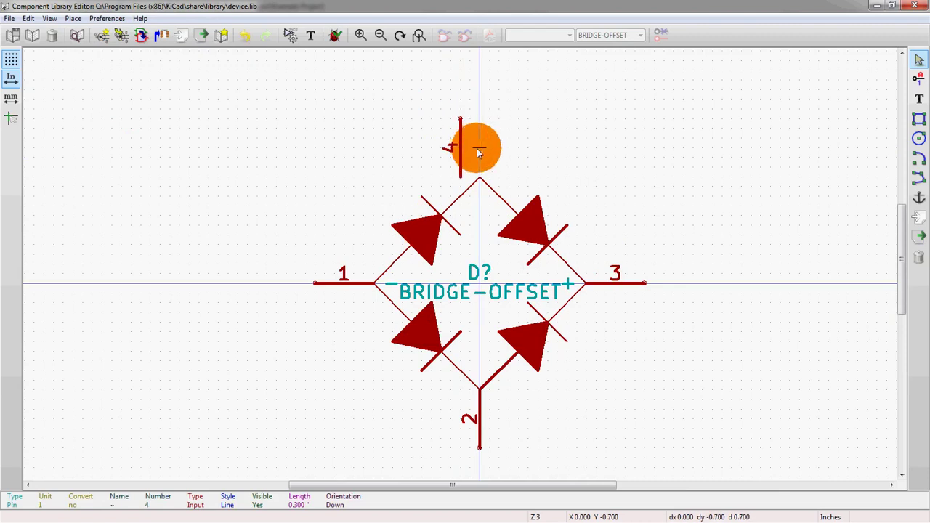
right_click(546, 119)
mouse_move(579, 254)
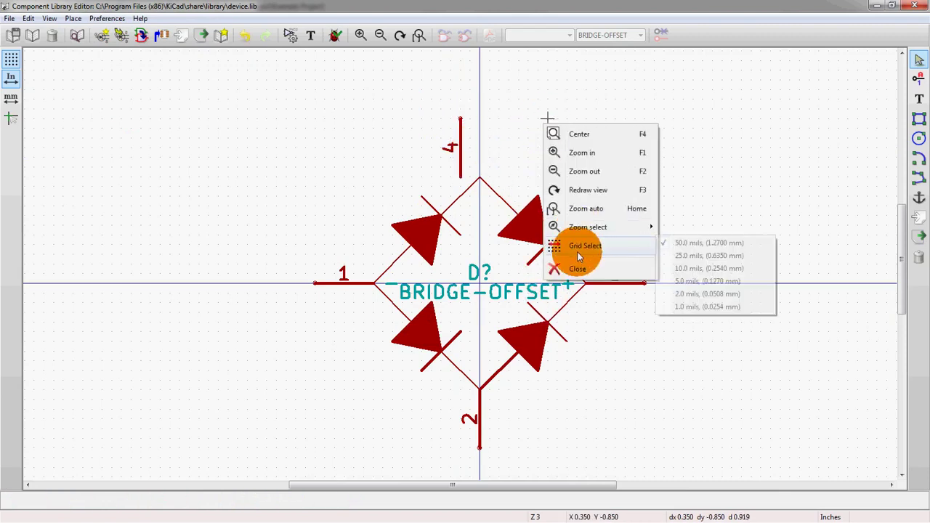
left_click(690, 309)
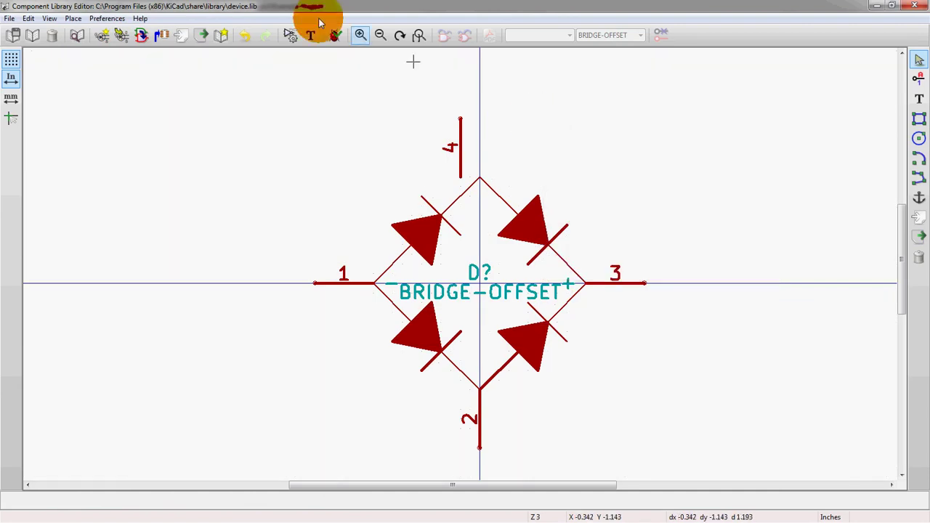
scroll(456, 128, "up", 1)
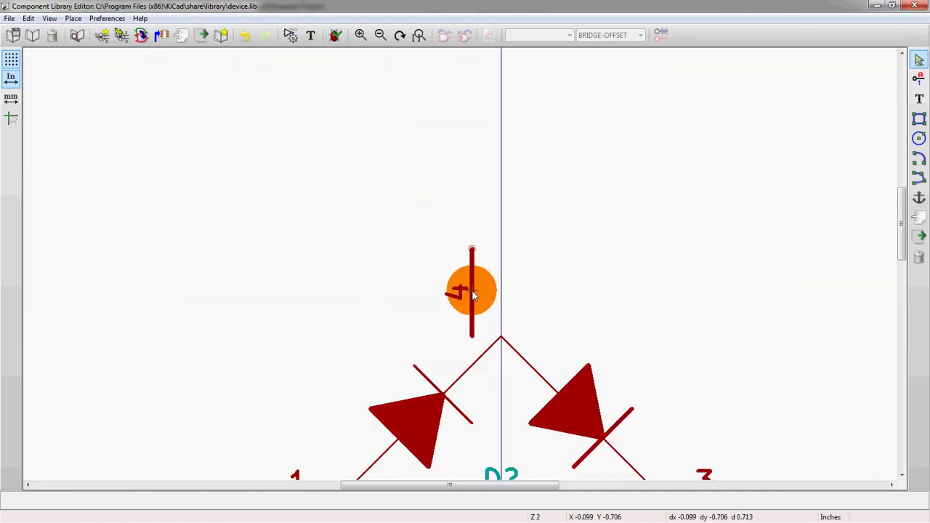
left_click_drag(472, 293, 463, 269)
Nudge pin 3 to the right edge, pin 2 to the bottom, and pin 1 just above the axis.
scroll(502, 249, "up", 4)
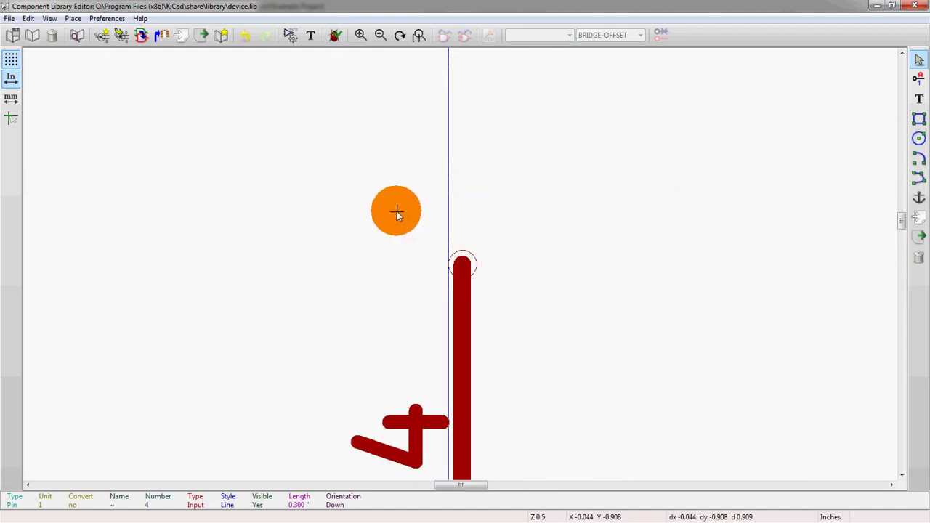
scroll(360, 220, "down", 2)
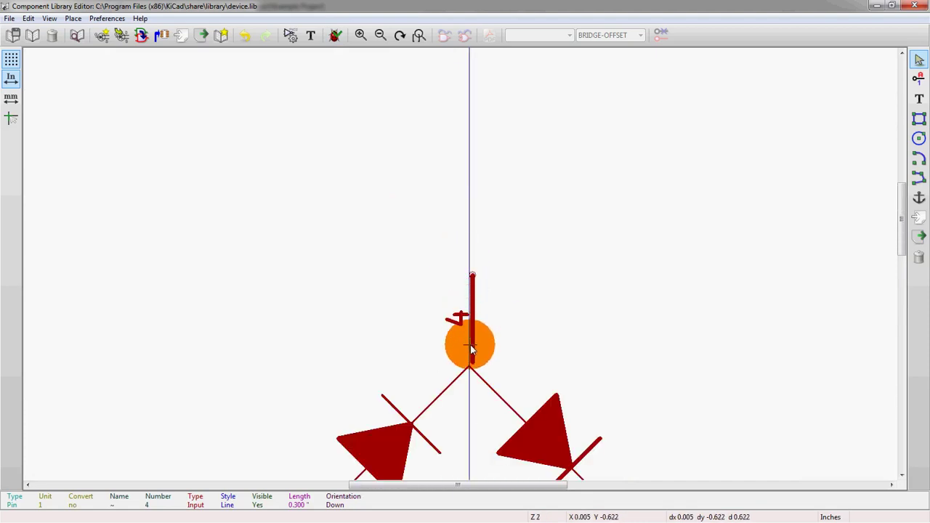
scroll(485, 323, "down", 1)
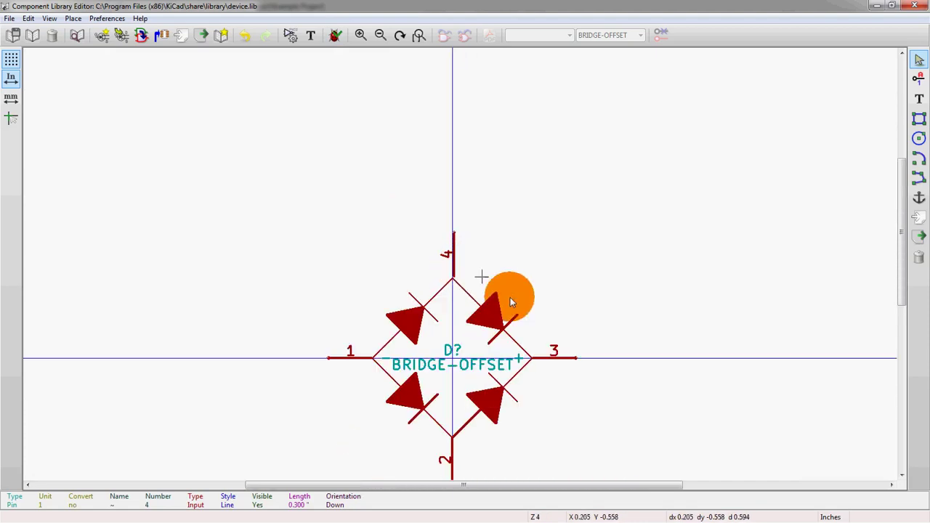
left_click(558, 364)
left_click(450, 451)
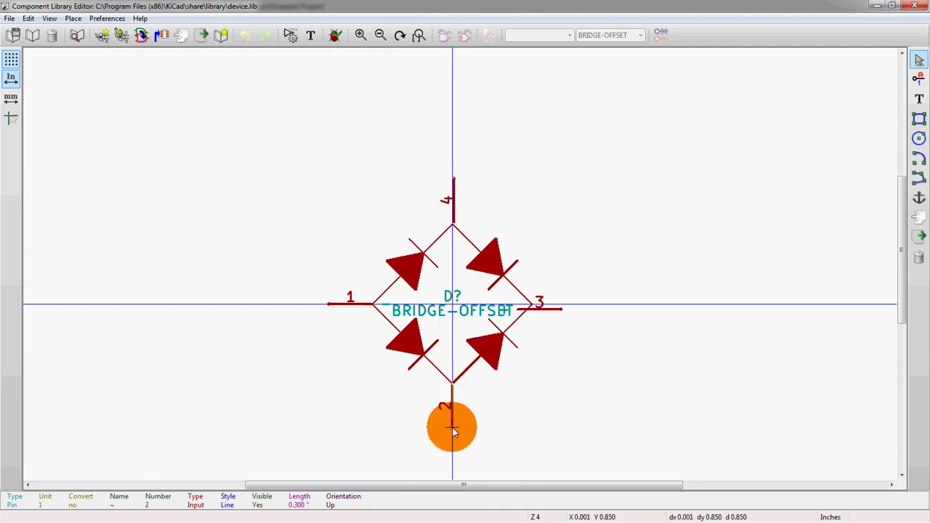
left_click(445, 414)
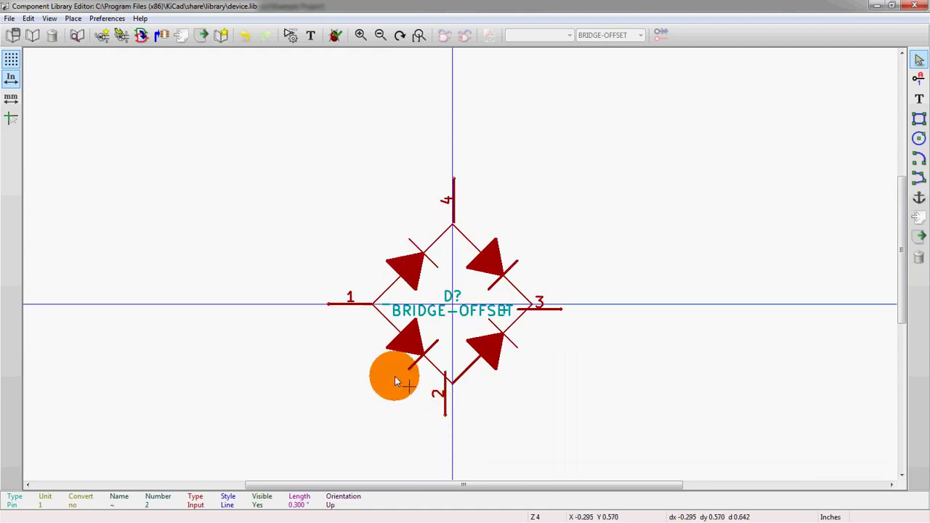
left_click(347, 309)
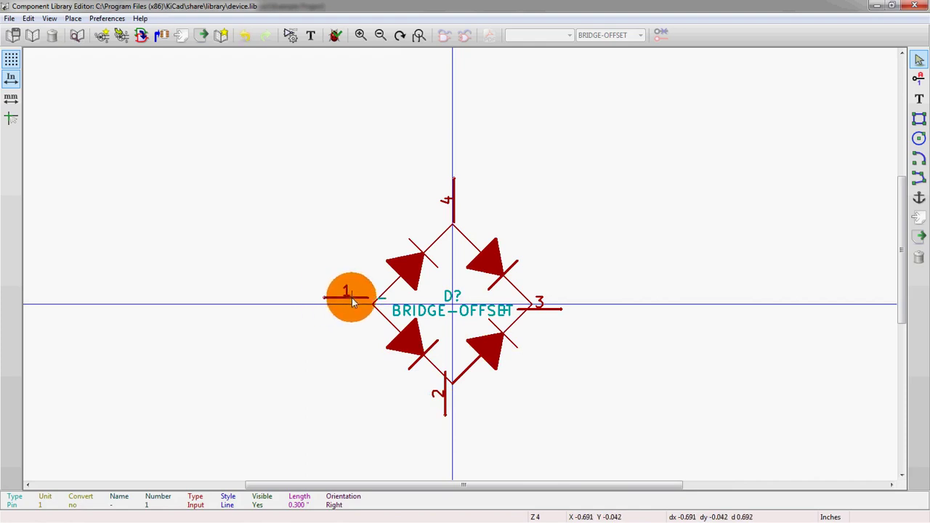
scroll(351, 303, "up", 1)
left_click(455, 264)
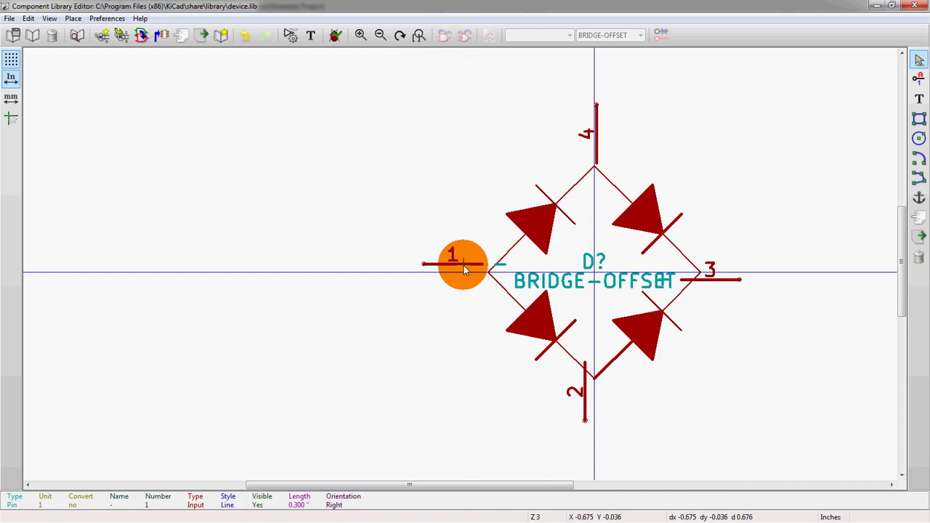
Update BRIDGE-OFFSET, save device.lib to disk confirming the change, and close the Library Editor.
left_click(162, 36)
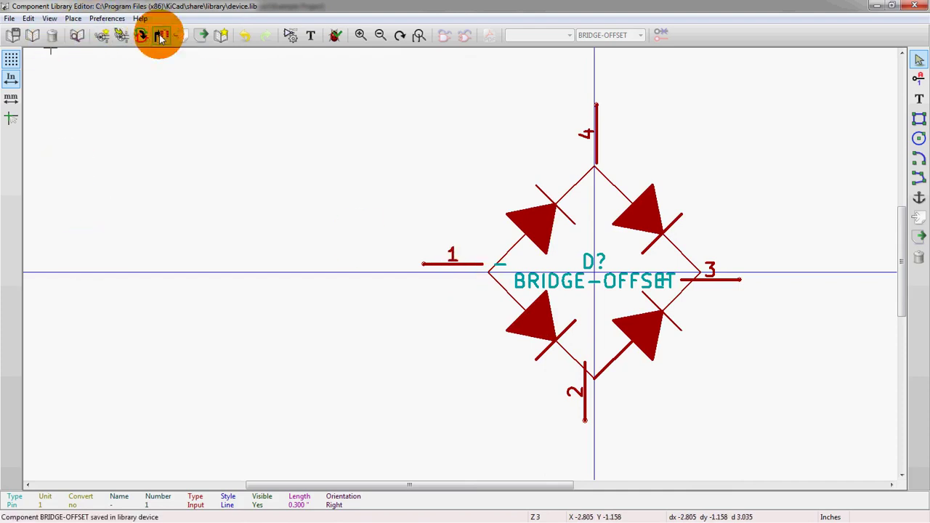
left_click(15, 36)
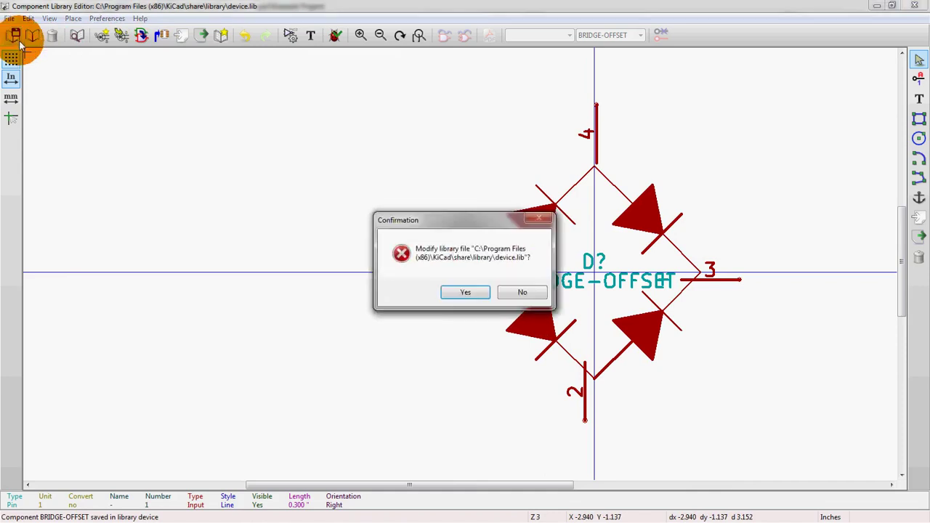
left_click(465, 292)
left_click(894, 5)
left_click(910, 6)
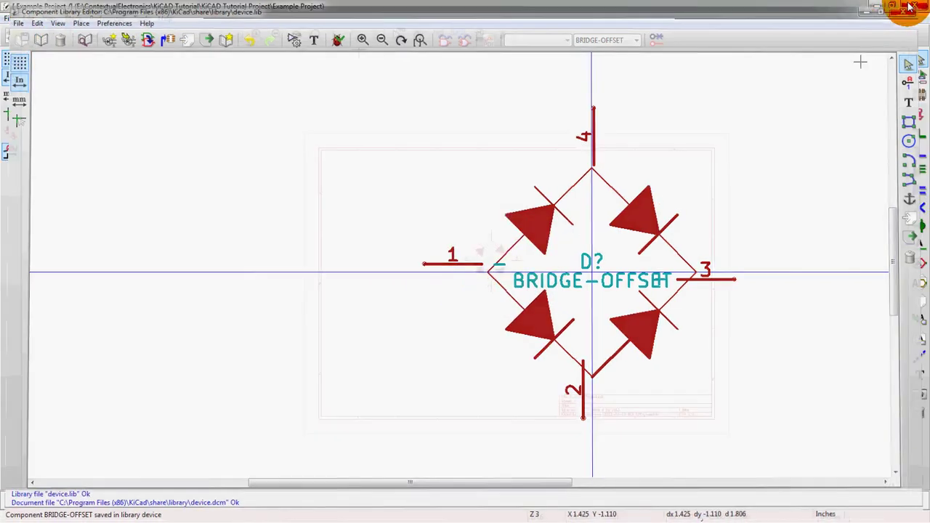
scroll(534, 234, "up", 3)
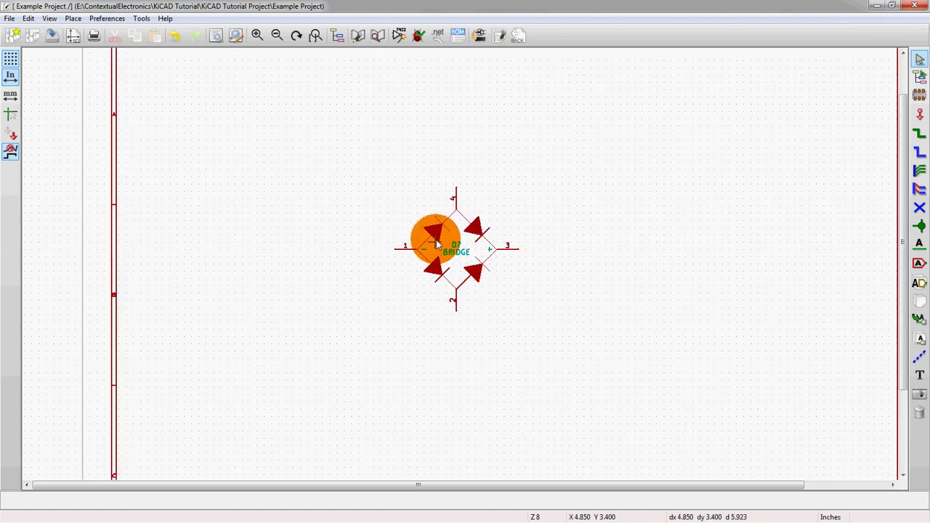
scroll(452, 264, "down", 1)
scroll(448, 344, "up", 1)
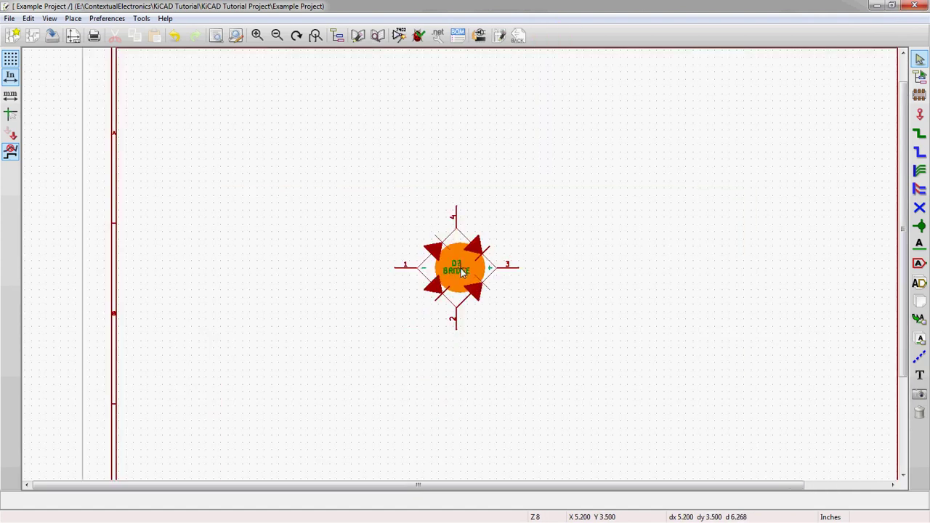
Choose BRIDGE-OFFSET from the device library and place it beside the original BRIDGE.
left_click(919, 96)
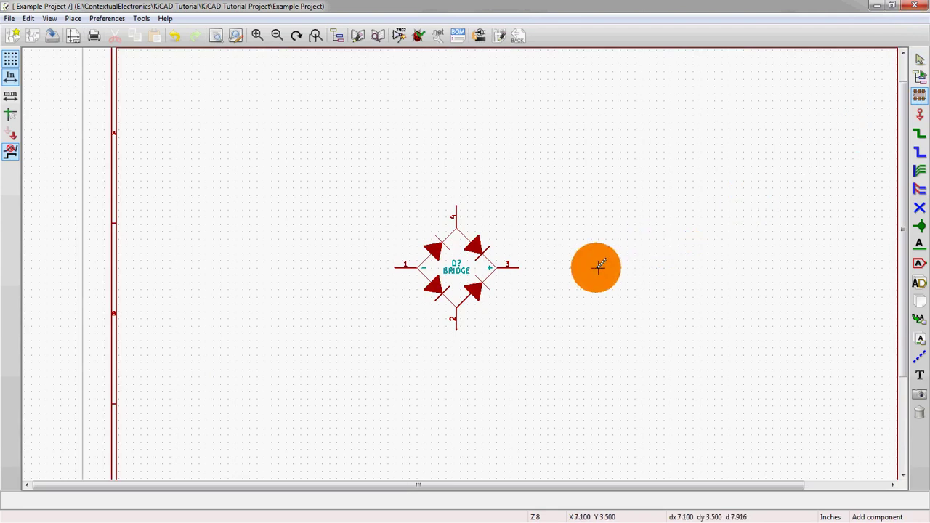
left_click(597, 266)
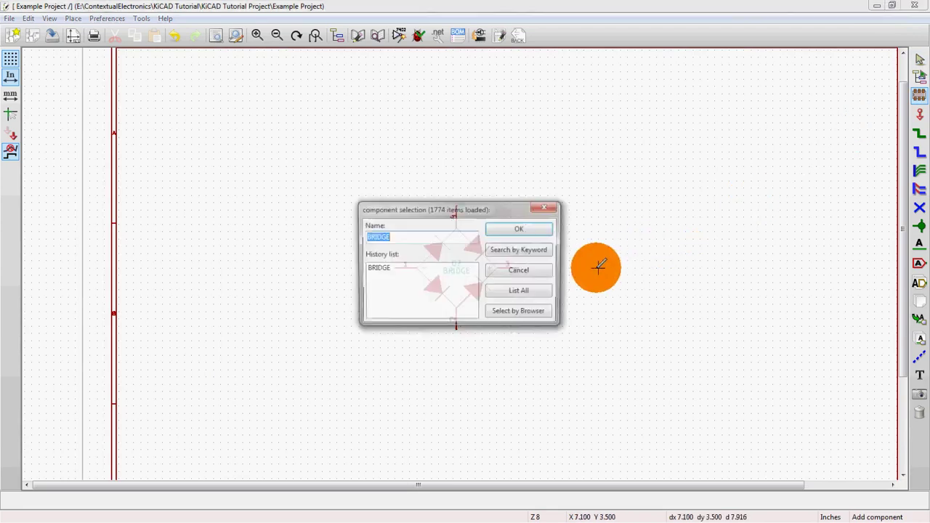
left_click(521, 291)
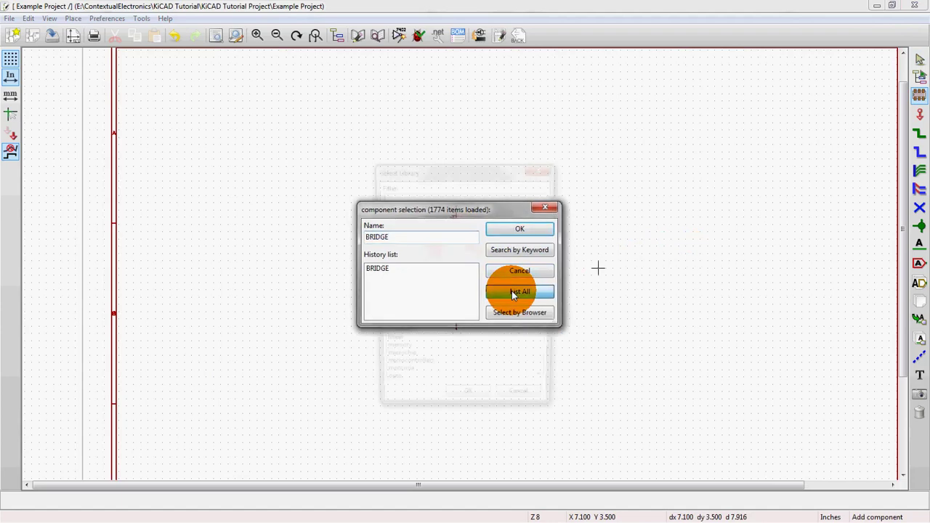
double_click(438, 292)
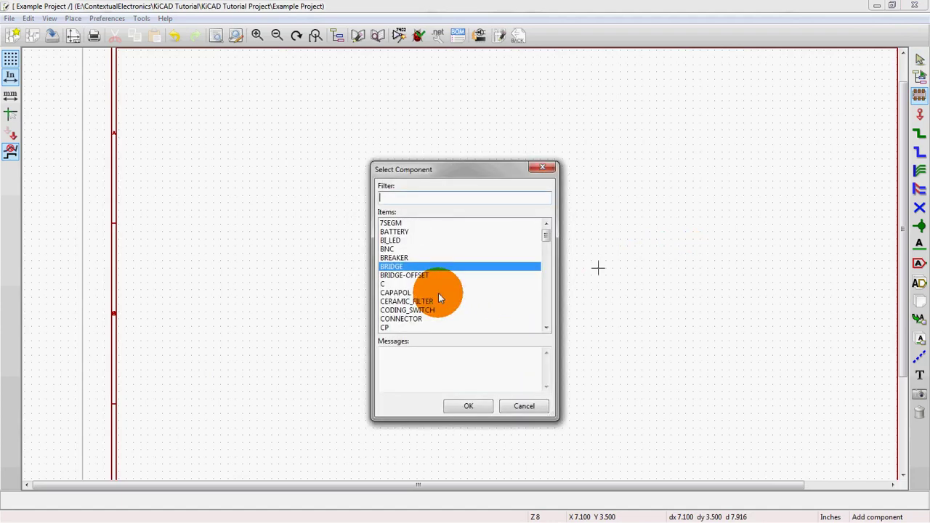
left_click(406, 276)
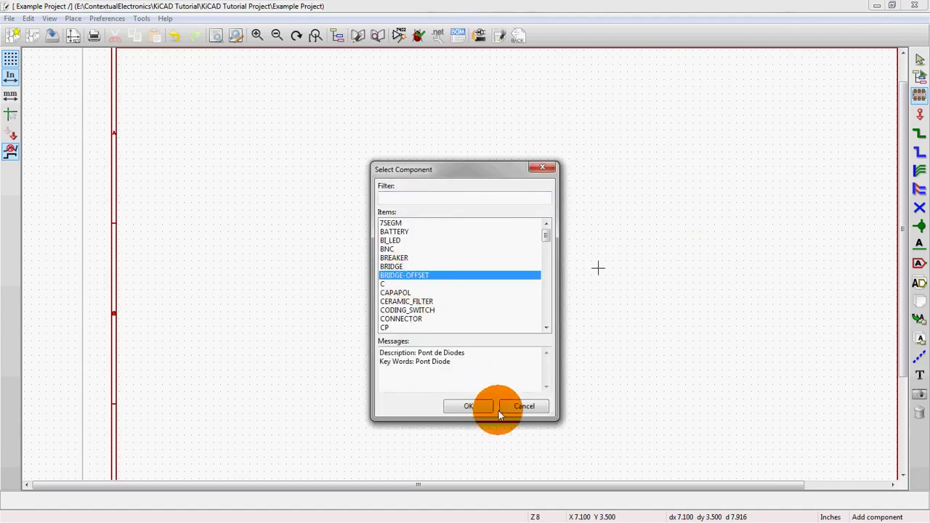
left_click(460, 406)
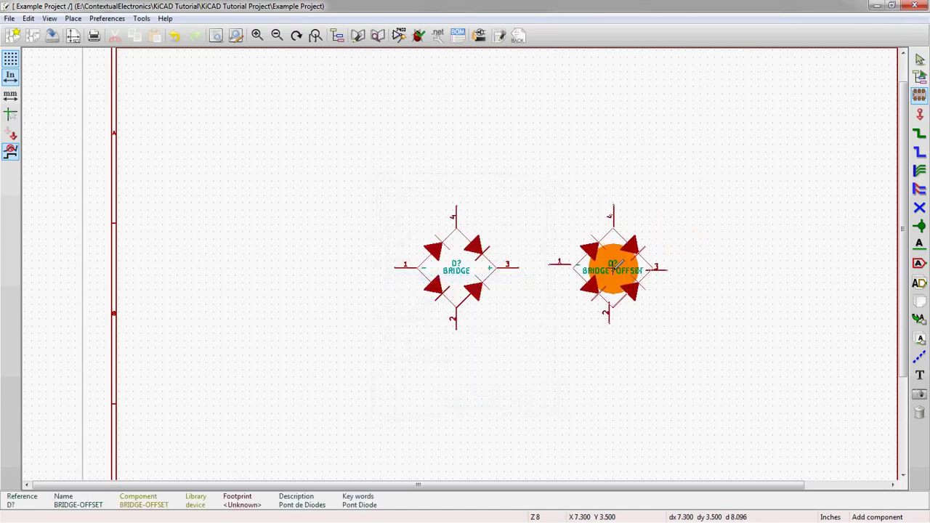
scroll(612, 268, "up", 2)
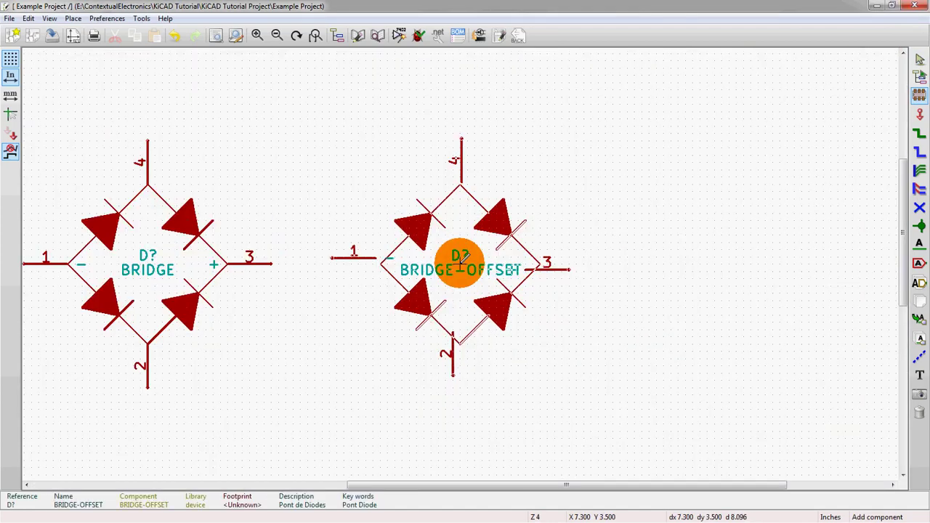
left_click(510, 260)
Set the schematic grid to 50 mils and select BRIDGE-OFFSET again for placement.
right_click(692, 360)
mouse_move(727, 324)
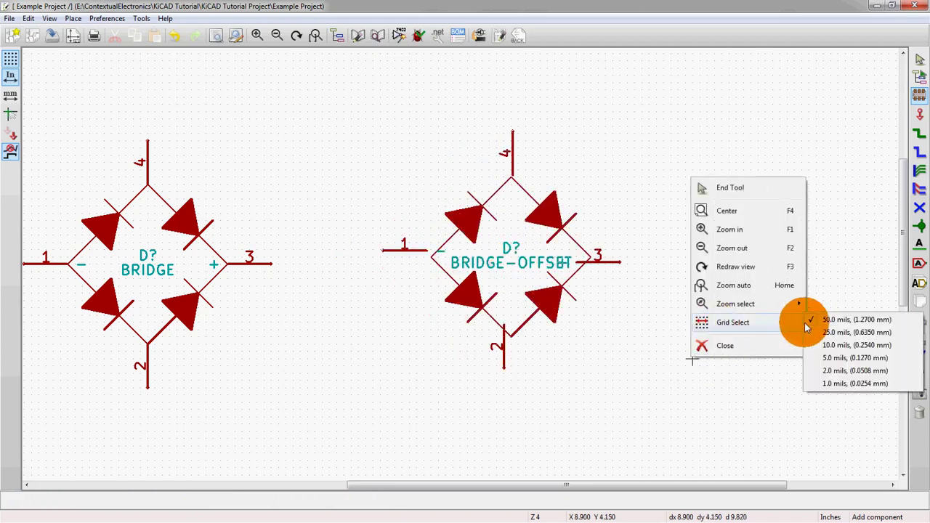
left_click(825, 320)
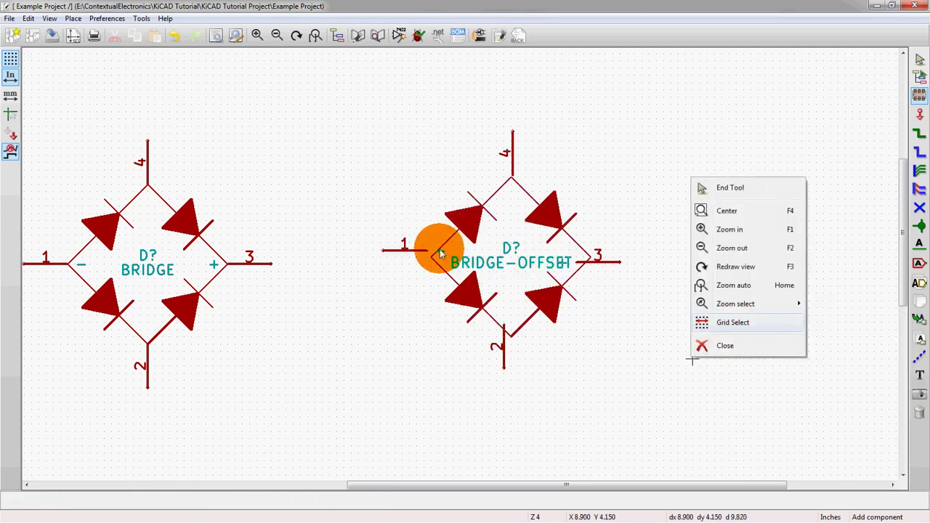
left_click(691, 357)
key("Return")
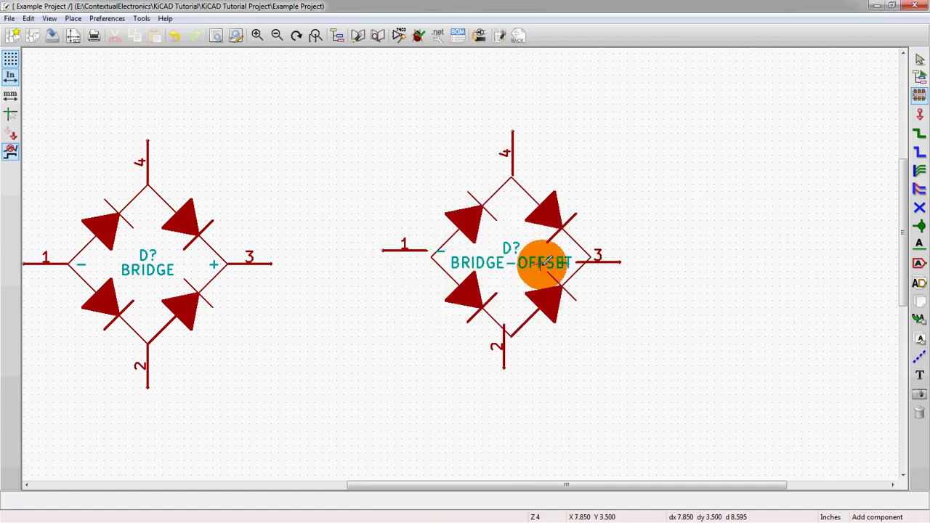
Drop BRIDGE-OFFSET next to BRIDGE, then zoom on pin 4's end to check grid alignment.
scroll(482, 228, "up", 1)
left_click(463, 265)
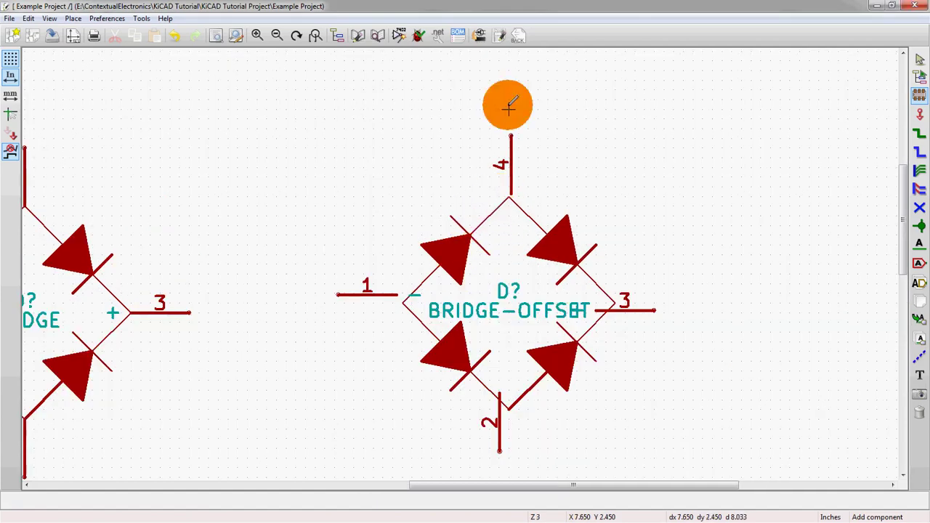
scroll(504, 103, "up", 2)
scroll(463, 258, "up", 1)
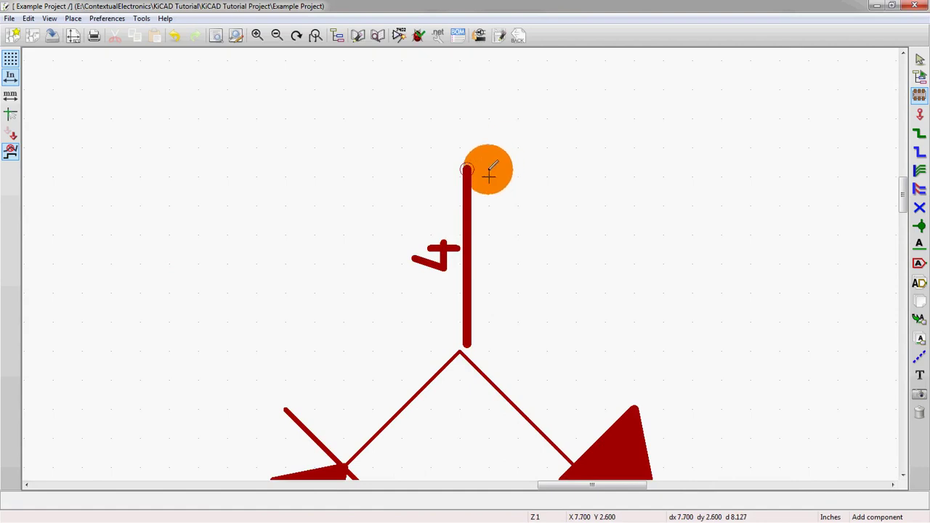
scroll(490, 175, "down", 5)
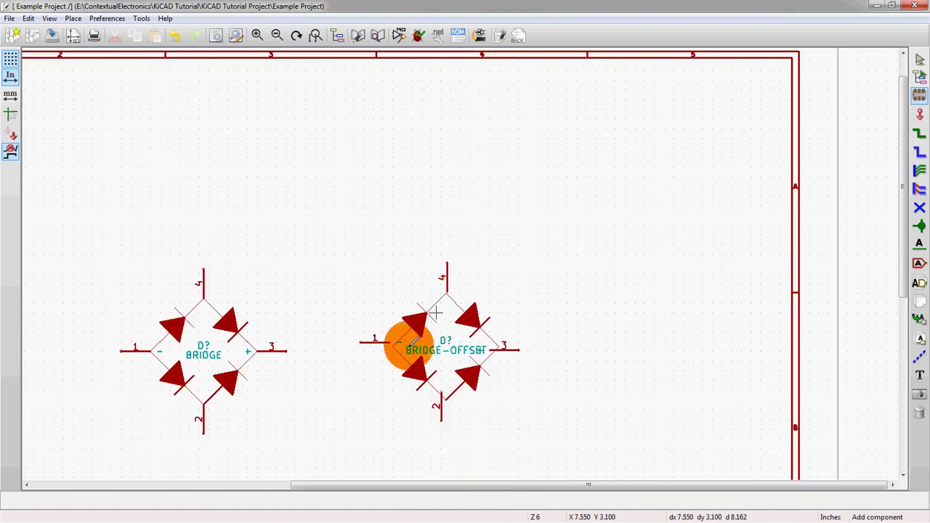
scroll(457, 259, "up", 3)
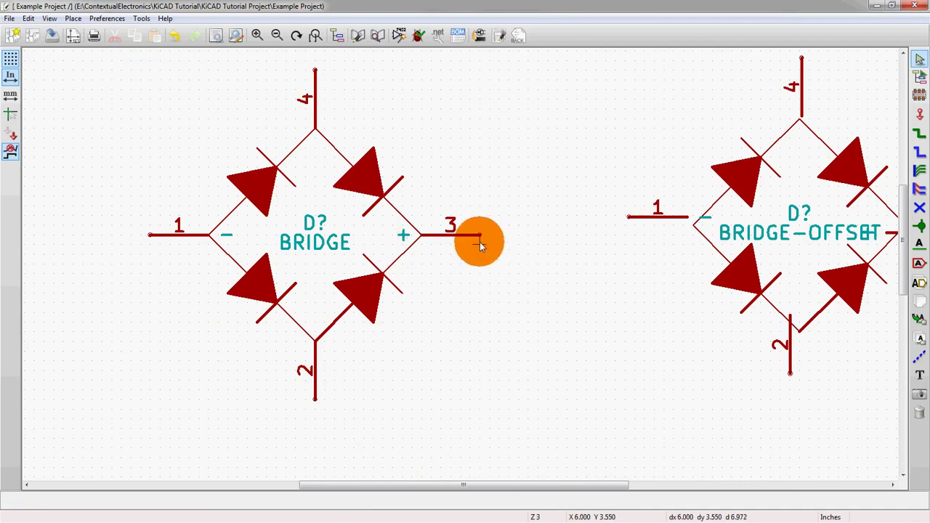
Wire BRIDGE pin 3 up with a bend to end at BRIDGE pin 4.
left_click(479, 236)
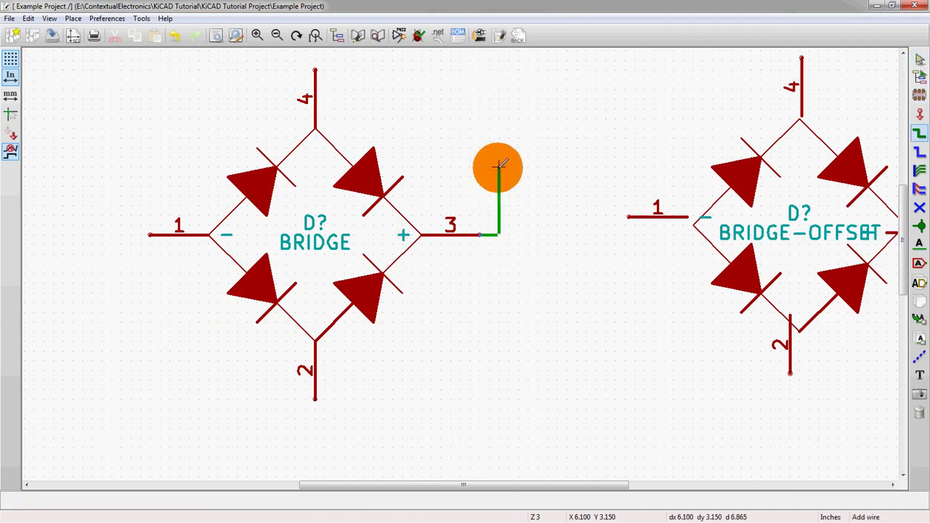
scroll(498, 166, "down", 3)
left_click(480, 197)
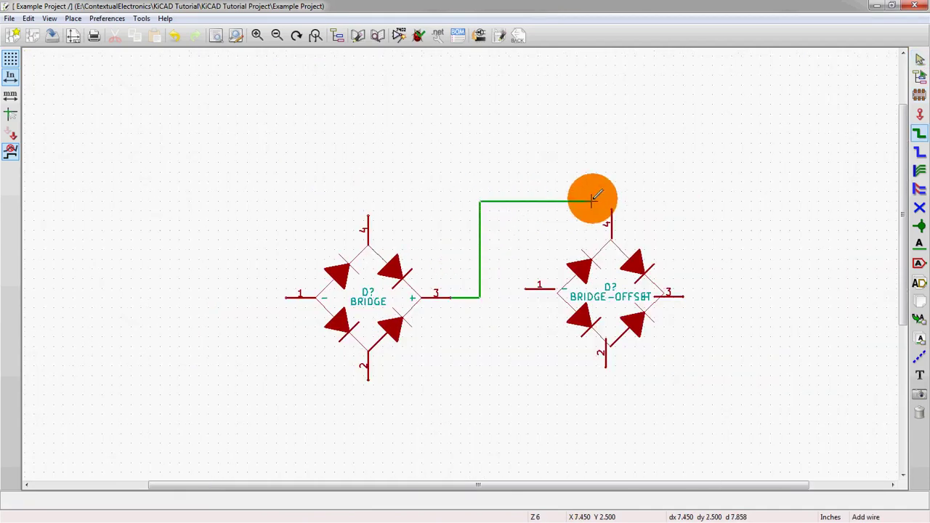
scroll(589, 197, "up", 3)
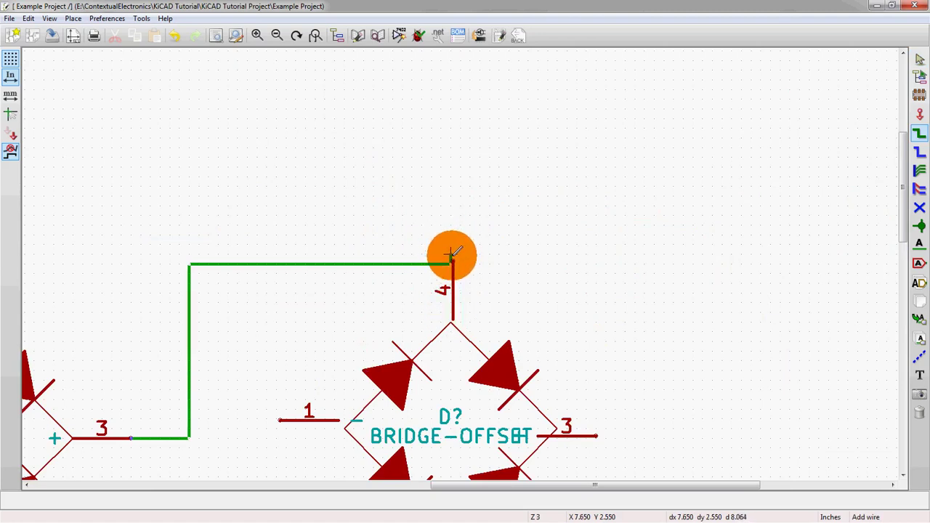
scroll(317, 258, "down", 2)
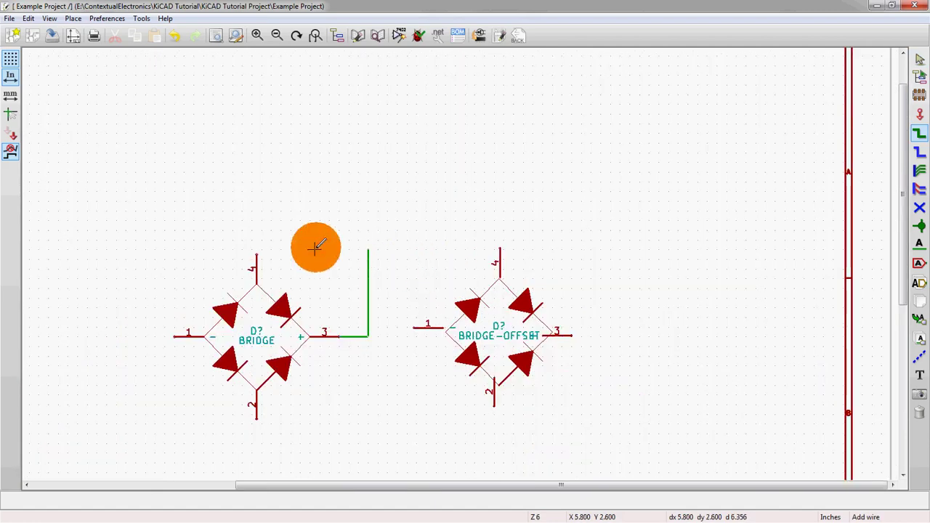
scroll(284, 240, "up", 1)
scroll(454, 263, "up", 1)
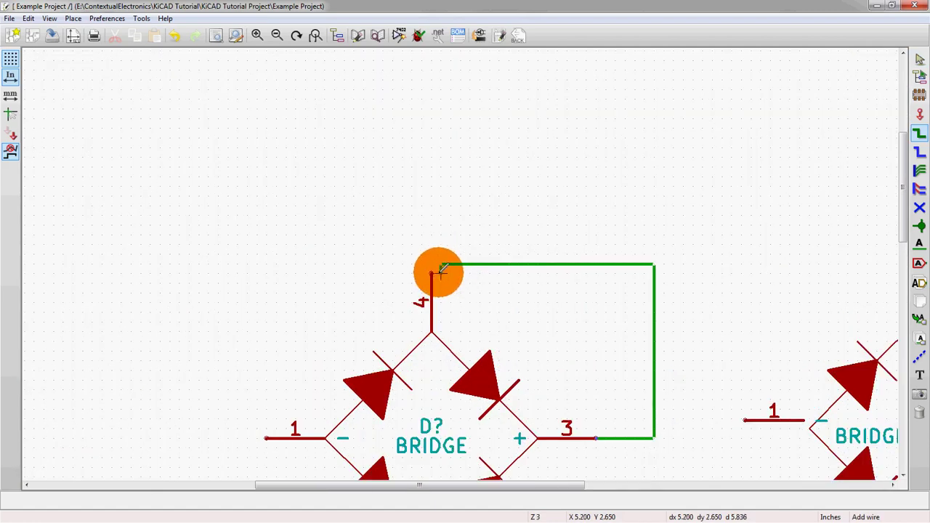
left_click(431, 271)
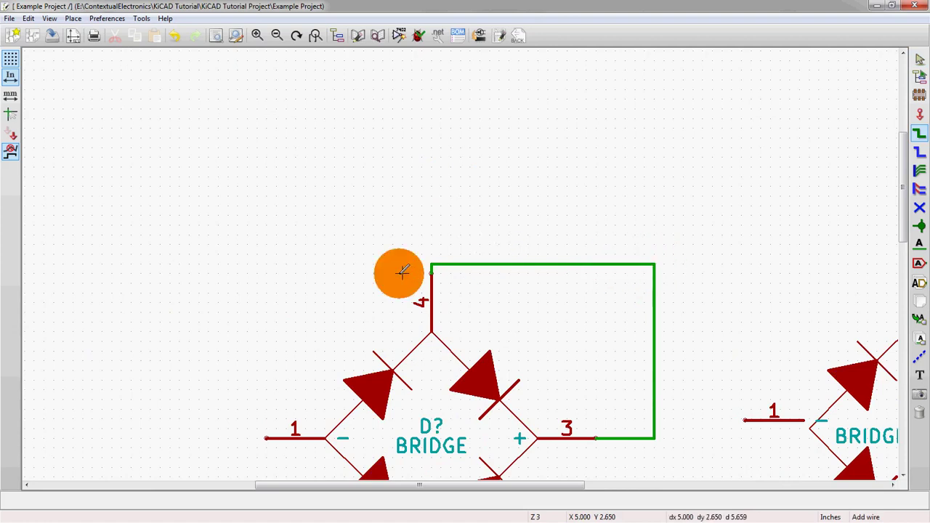
Run the wire across to the top of BRIDGE-OFFSET pin 4 and zoom to inspect the joint.
scroll(639, 239, "down", 1)
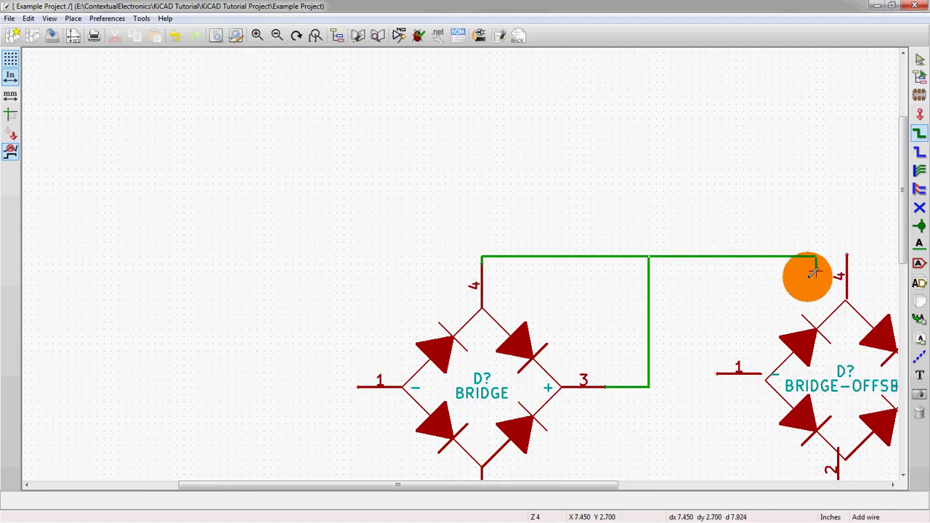
scroll(805, 272, "down", 2)
left_click(594, 235)
scroll(594, 202, "up", 4)
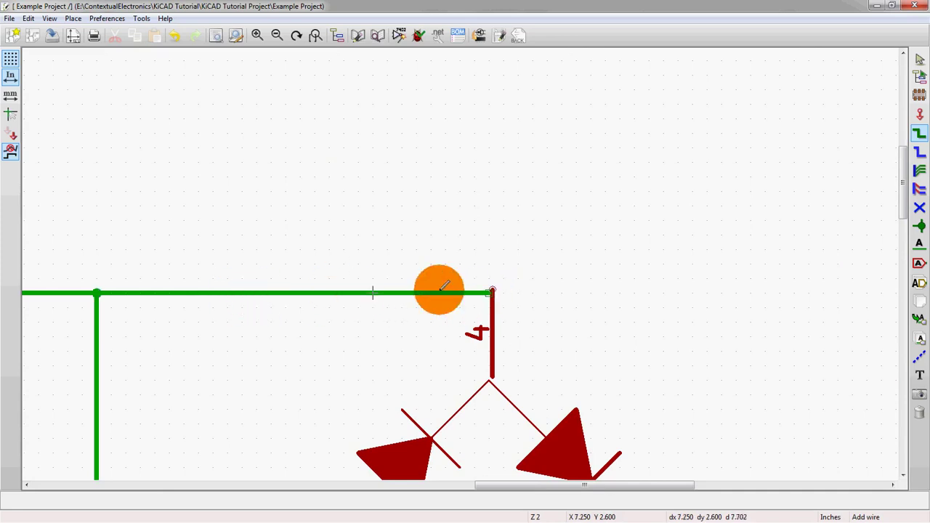
left_click(491, 291)
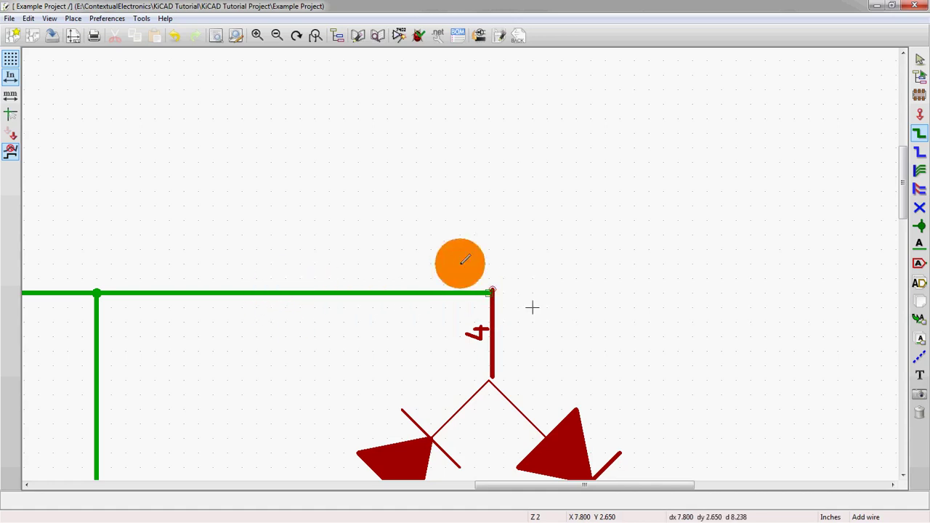
scroll(465, 259, "up", 3)
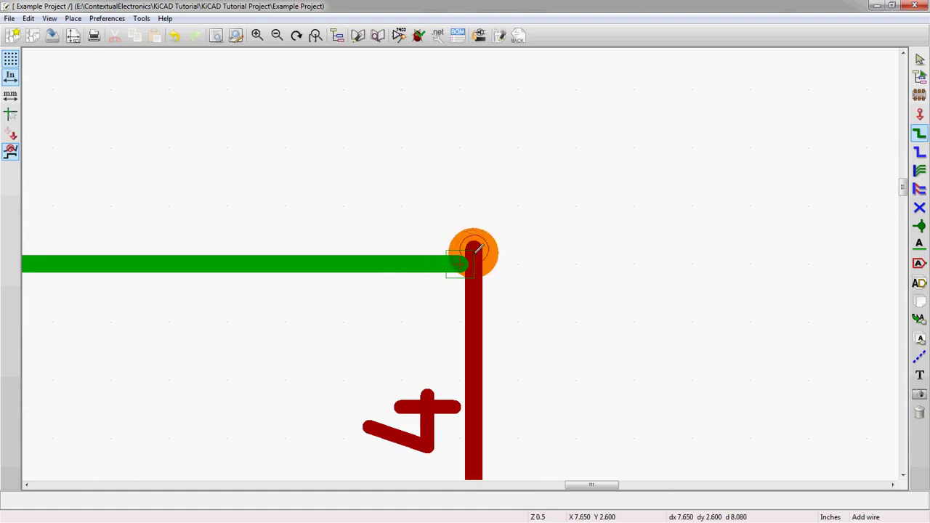
scroll(462, 263, "down", 1)
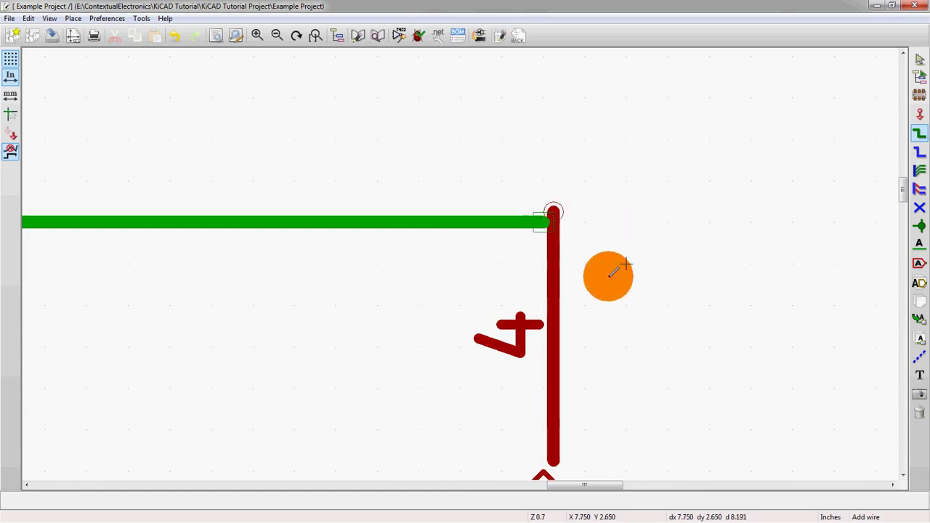
scroll(607, 272, "down", 2)
Switch the schematic grid to the fine 1.0 mils setting.
right_click(496, 255)
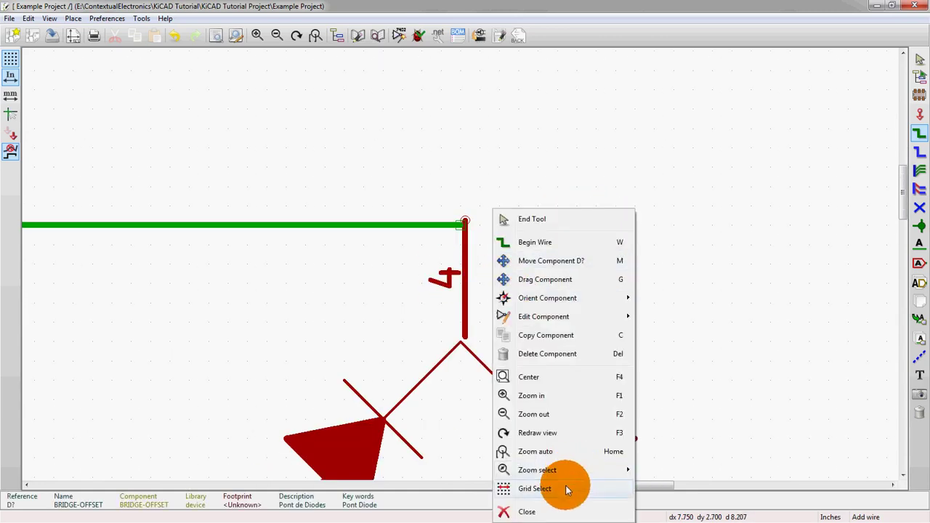
mouse_move(564, 488)
left_click(662, 494)
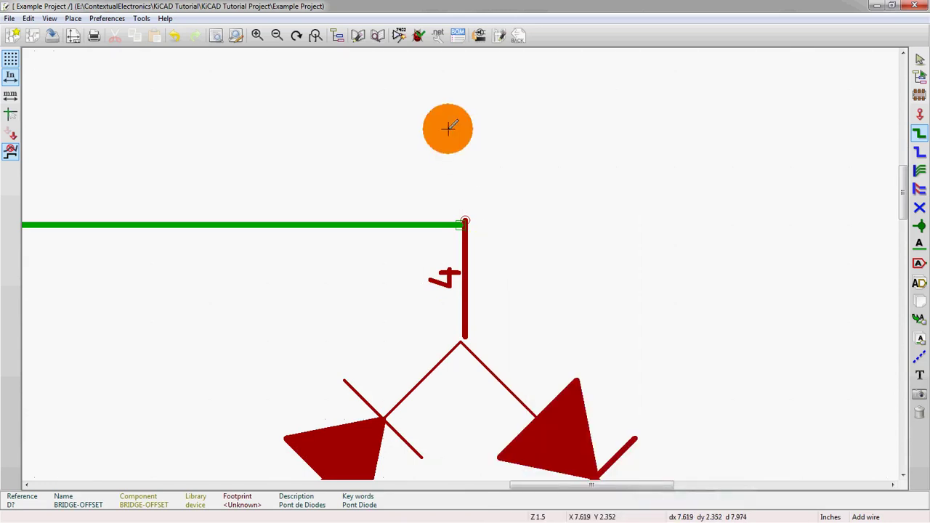
scroll(459, 263, "up", 3)
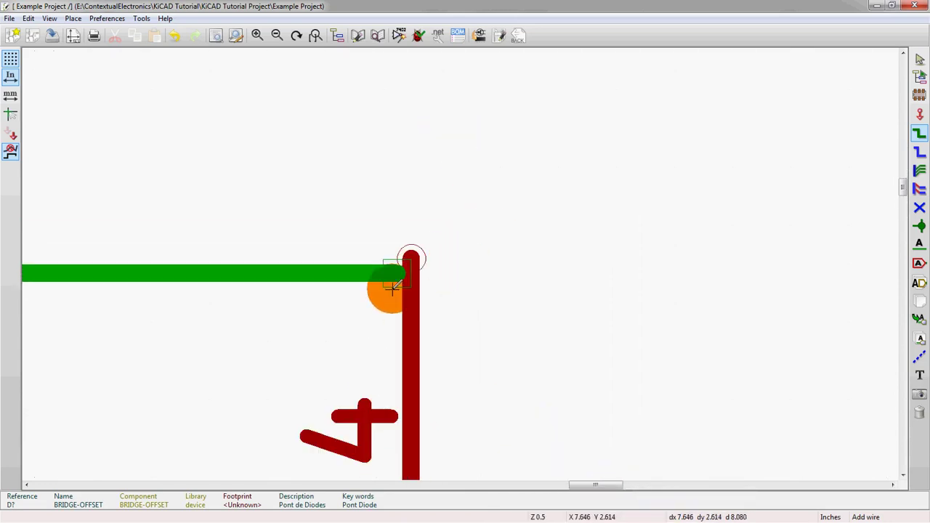
Draw short wire jogs from the existing wire end onto BRIDGE-OFFSET's off-grid pin 4 tip.
left_click(398, 274)
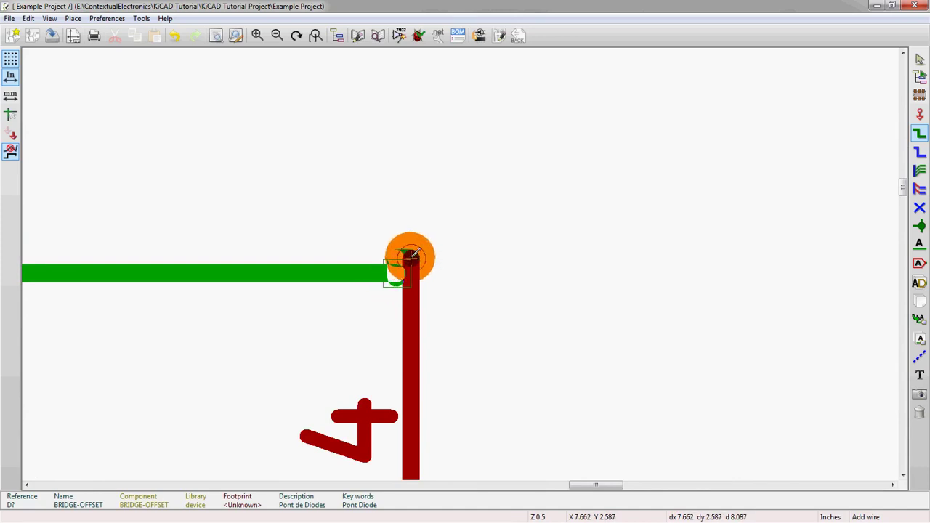
left_click(411, 255)
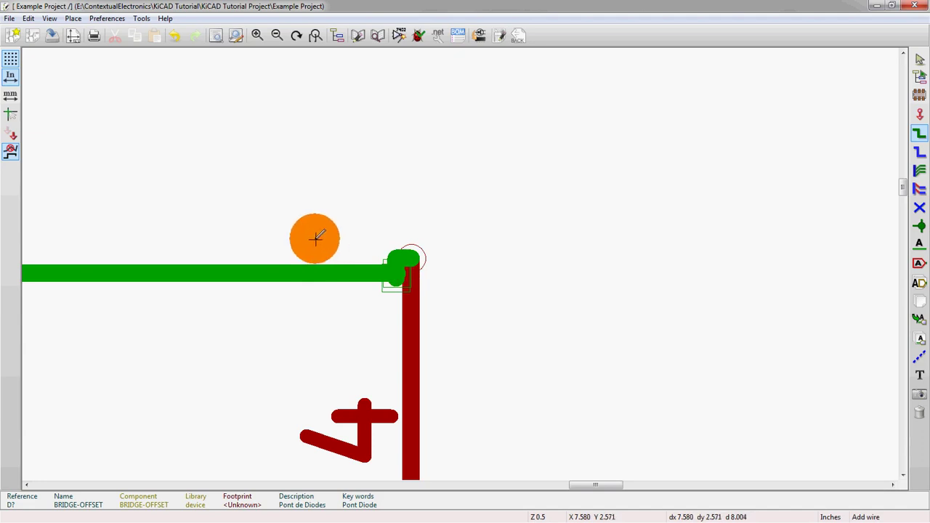
left_click(283, 269)
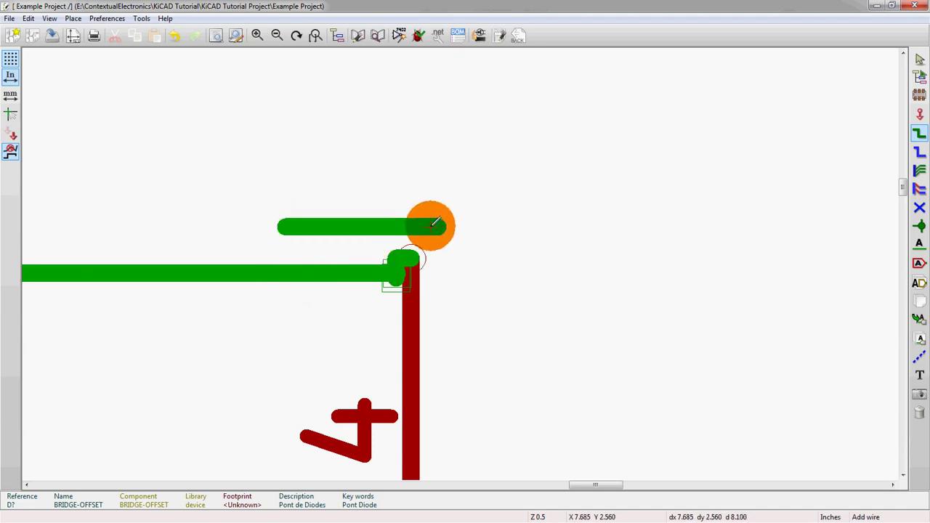
left_click(411, 207)
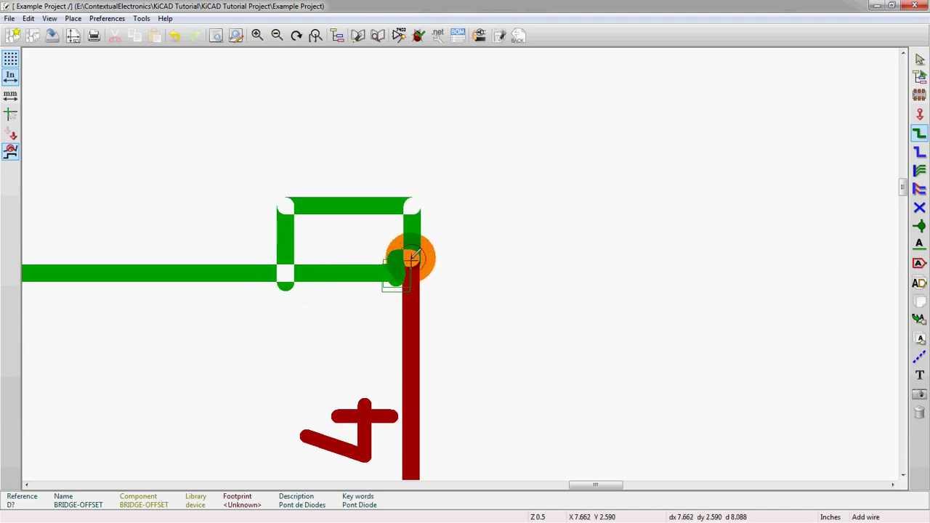
left_click(412, 256)
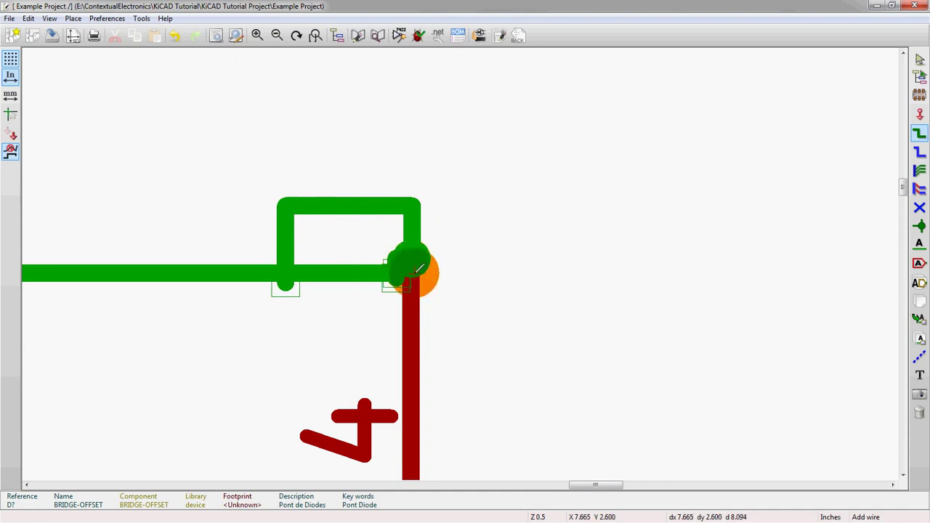
scroll(419, 269, "down", 1)
scroll(443, 257, "up", 1)
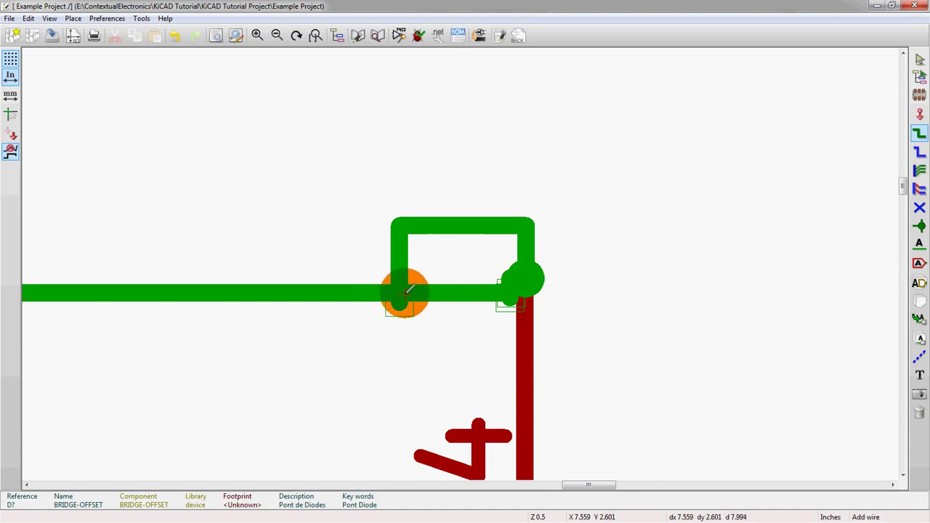
scroll(595, 276, "down", 2)
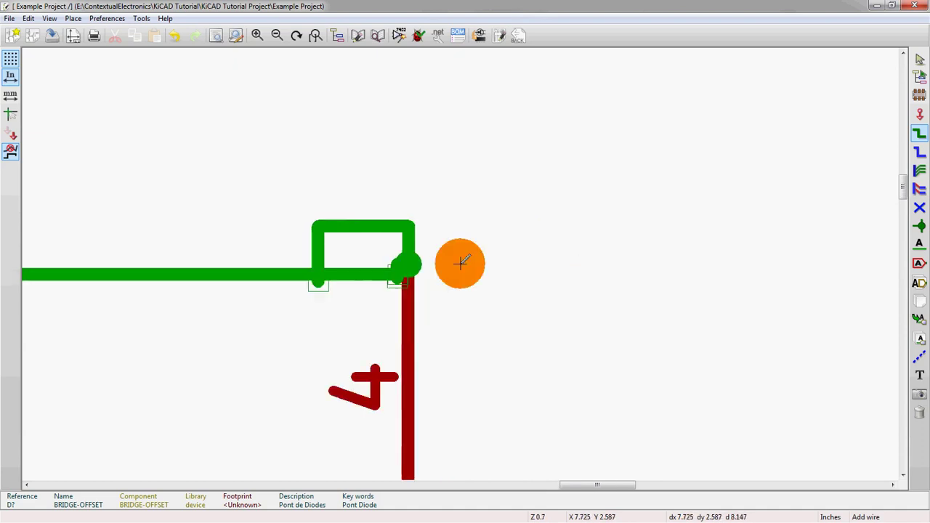
scroll(390, 265, "up", 2)
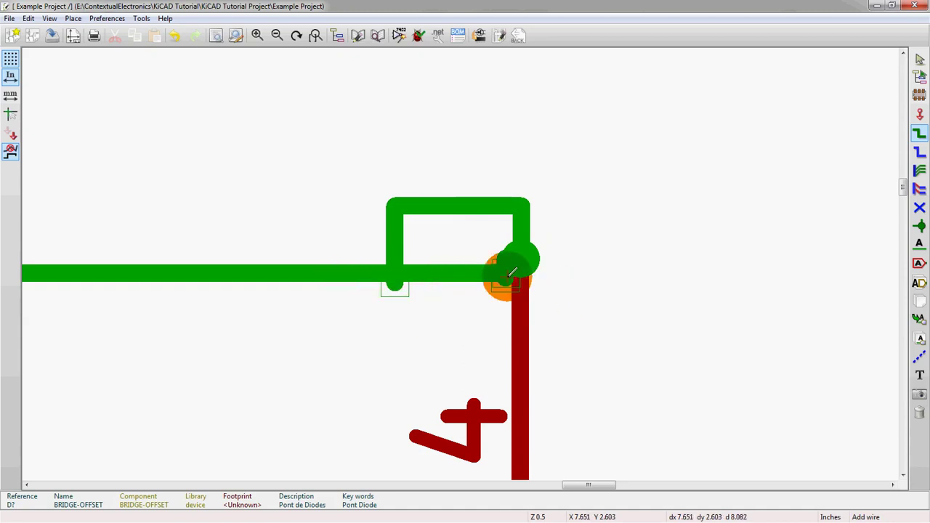
scroll(509, 271, "down", 1)
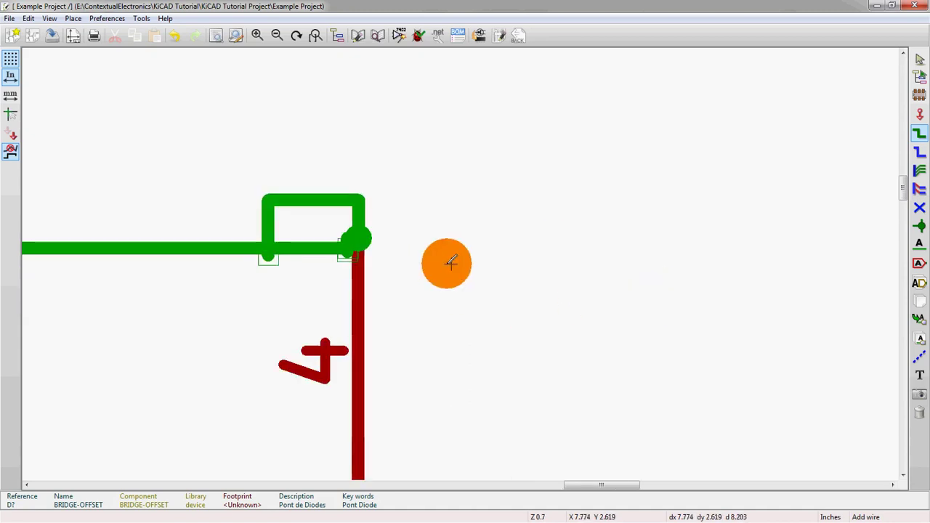
scroll(446, 262, "down", 1)
Set the schematic grid back to 25.0 mils.
scroll(463, 260, "down", 1)
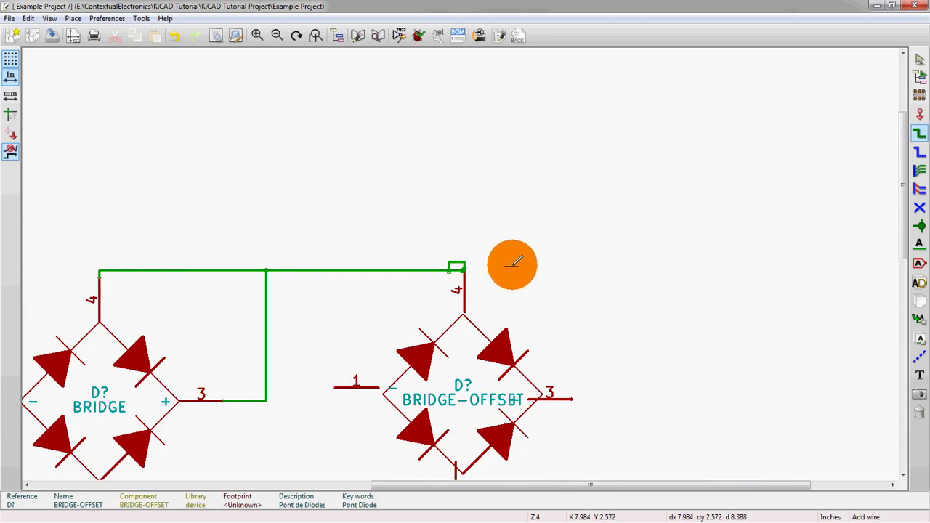
scroll(508, 264, "down", 1)
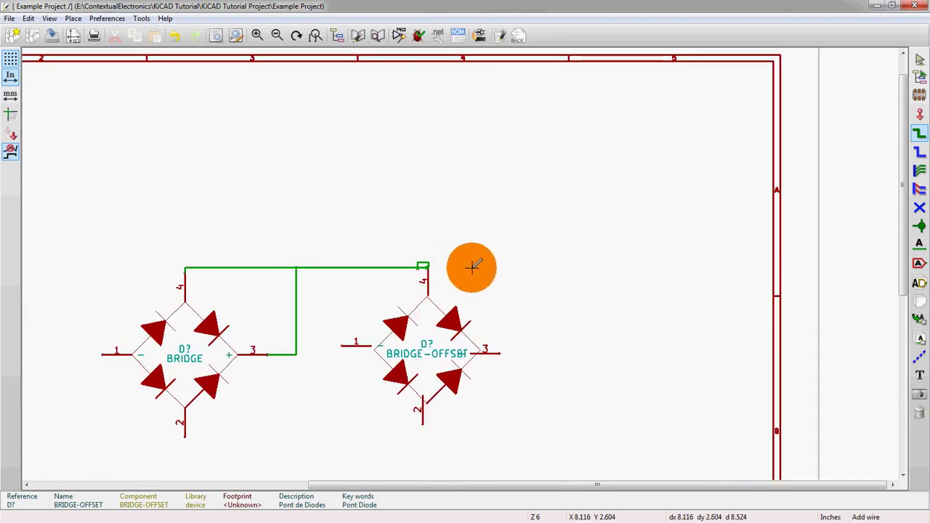
right_click(470, 267)
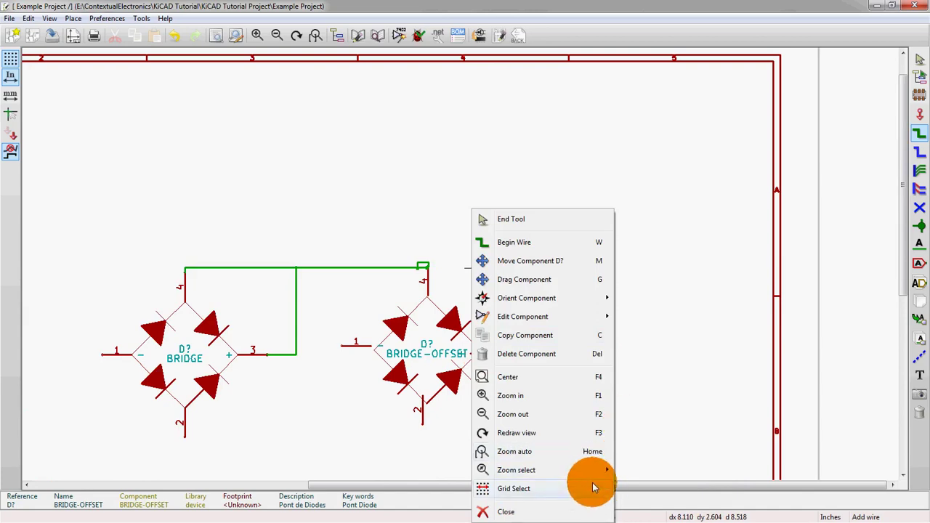
mouse_move(597, 488)
left_click(651, 439)
scroll(465, 268, "down", 1)
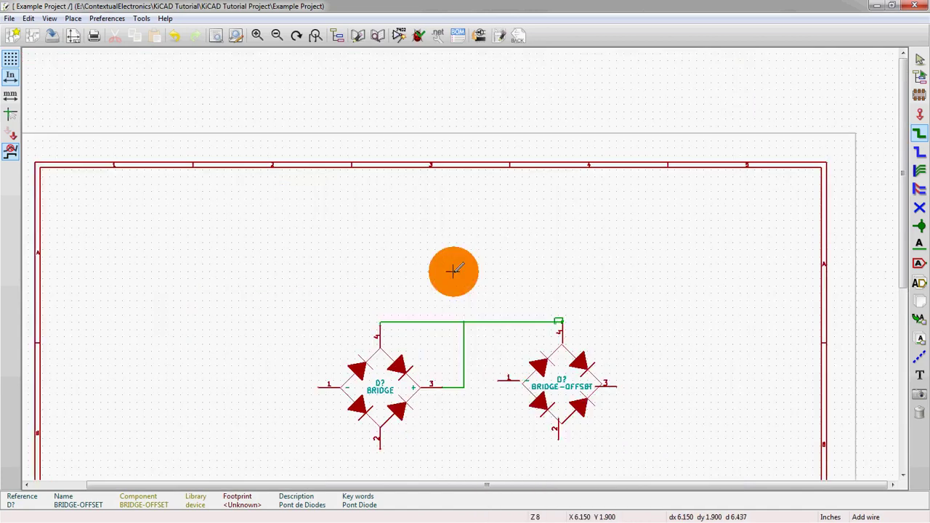
scroll(454, 265, "up", 1)
scroll(460, 263, "up", 1)
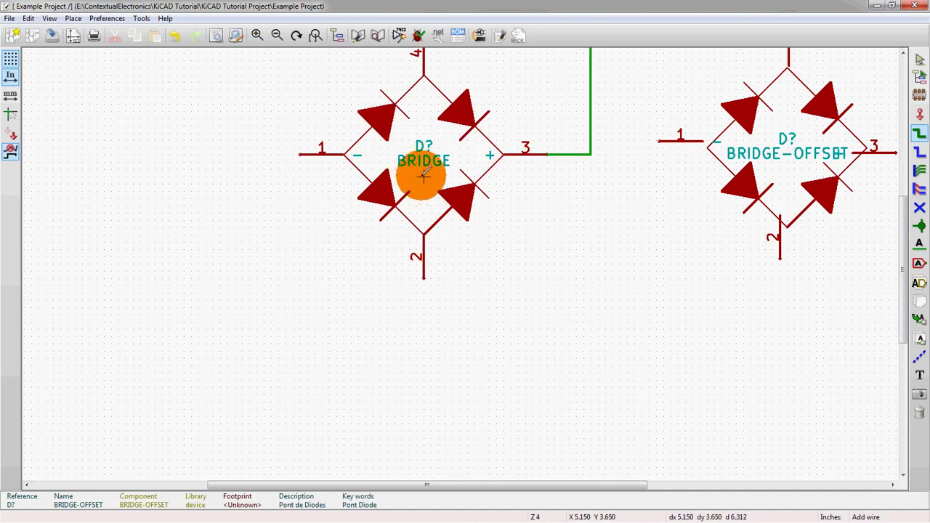
Wire BRIDGE pin 2 to pin 1, then route a wire from pin 2 toward BRIDGE-OFFSET pin 2.
left_click(423, 276)
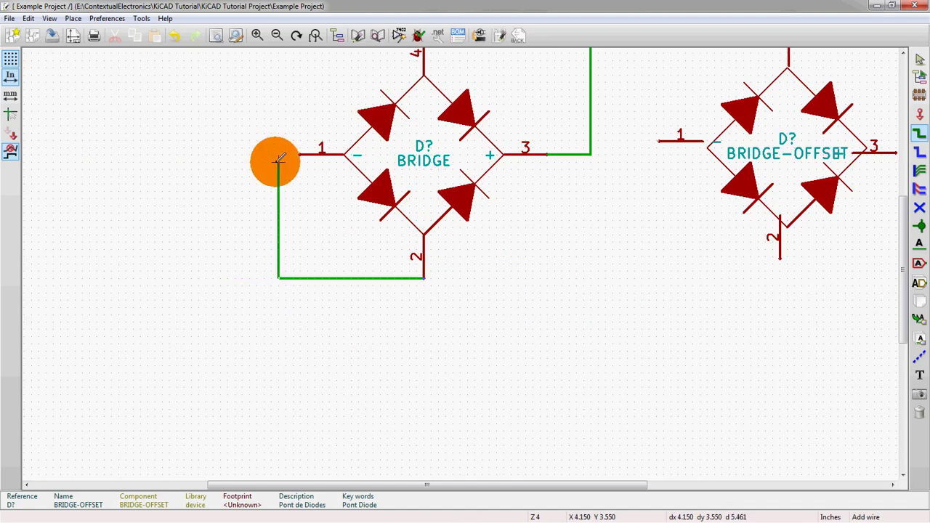
left_click(300, 154)
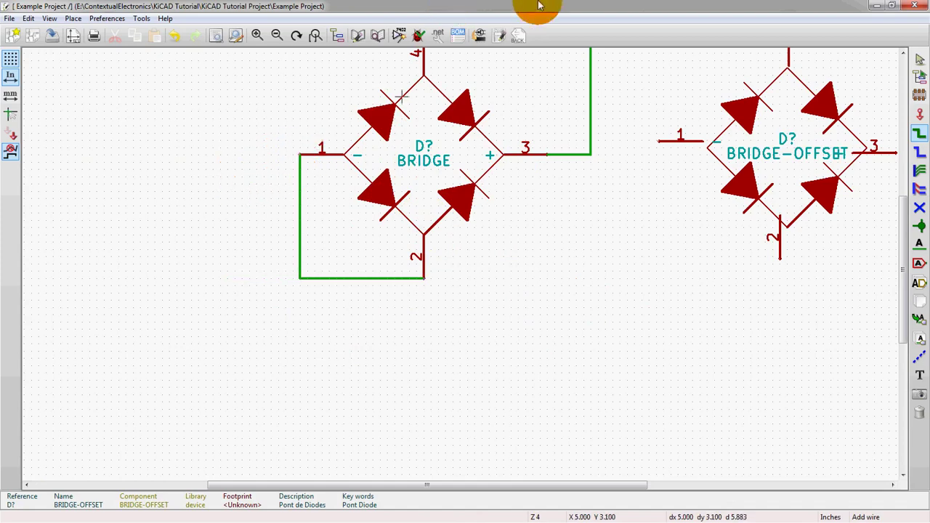
left_click(423, 277)
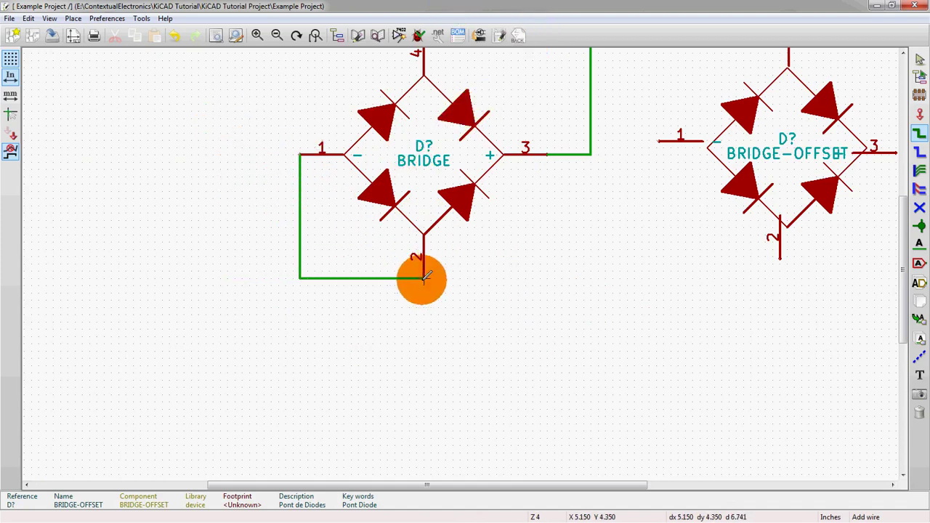
left_click(779, 258)
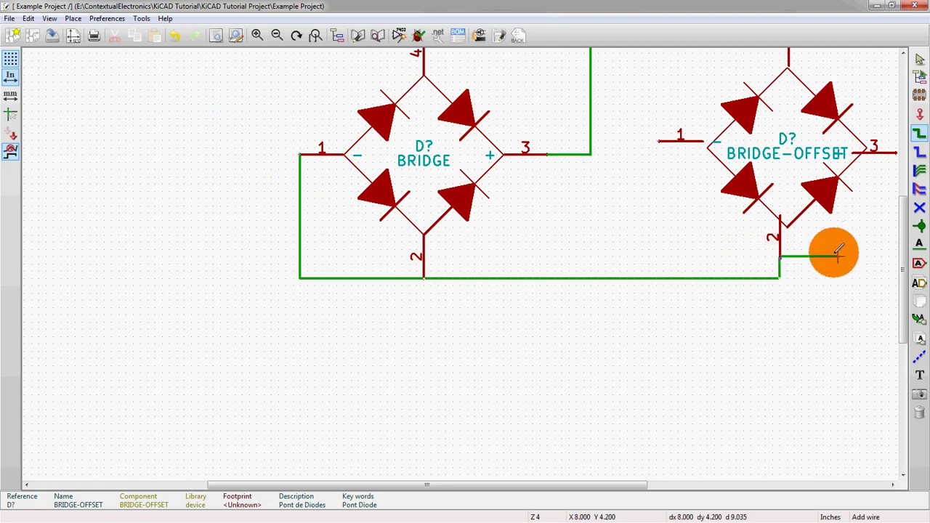
scroll(770, 268, "up", 2)
scroll(462, 263, "up", 1)
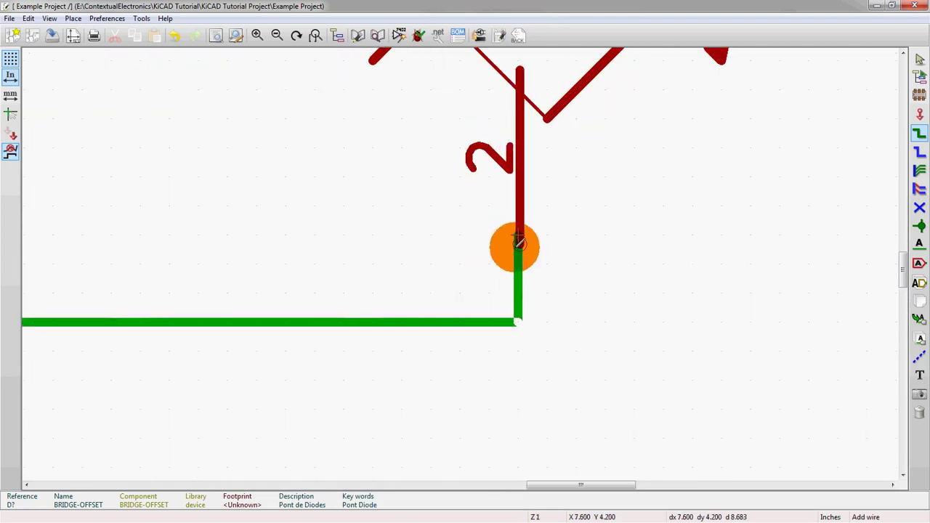
scroll(544, 253, "up", 1)
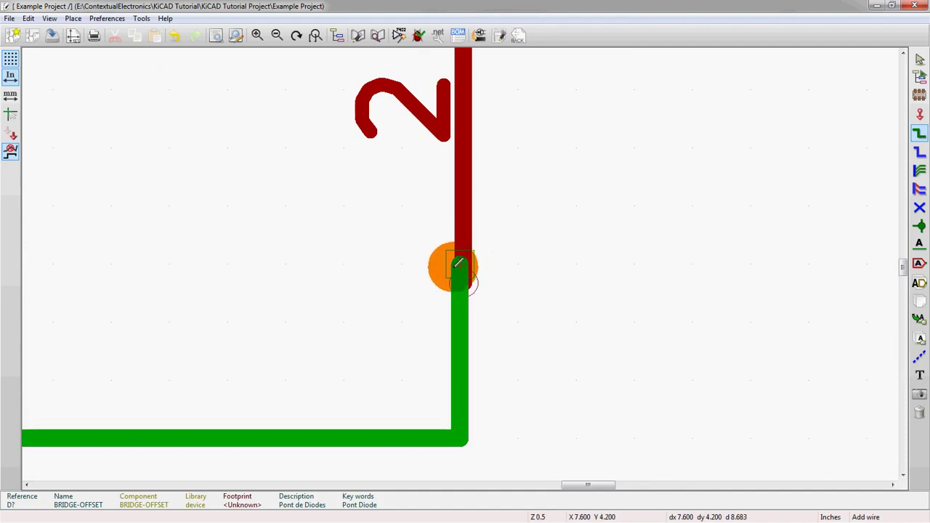
scroll(457, 279, "down", 2)
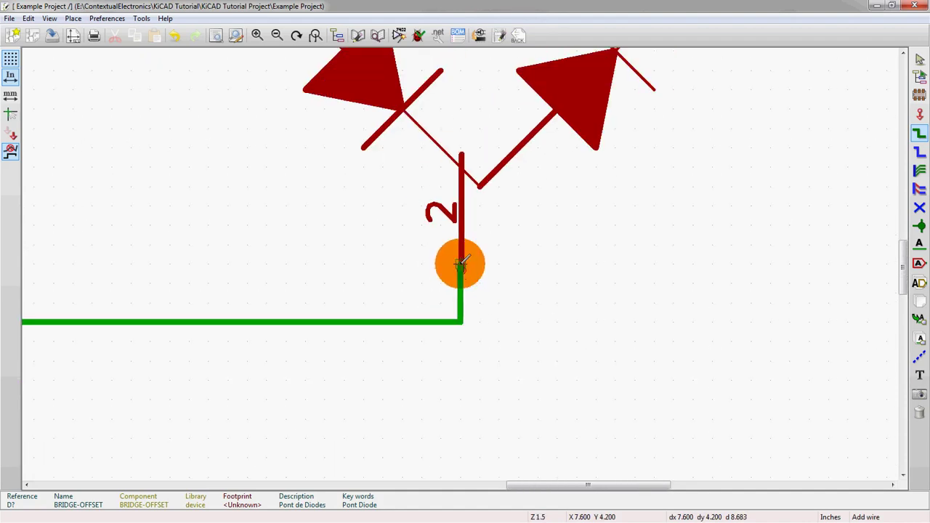
scroll(459, 263, "down", 3)
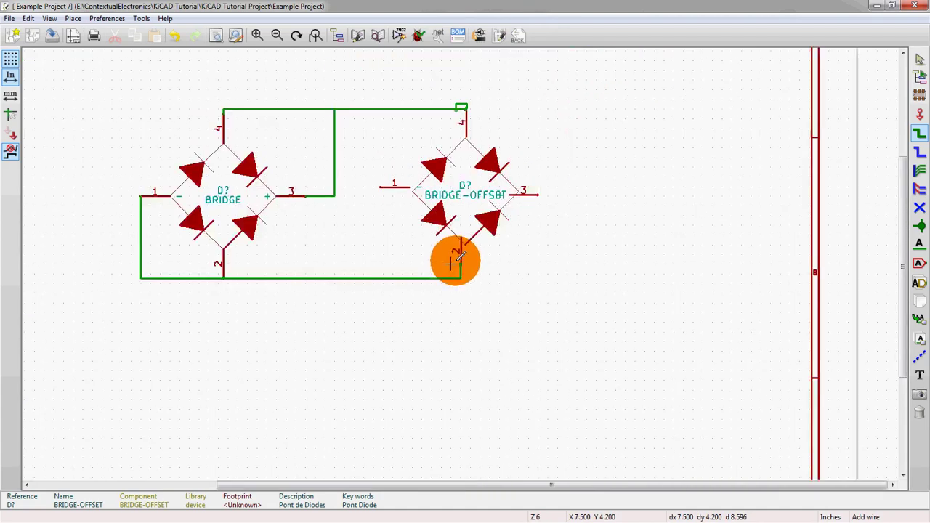
scroll(622, 281, "down", 1)
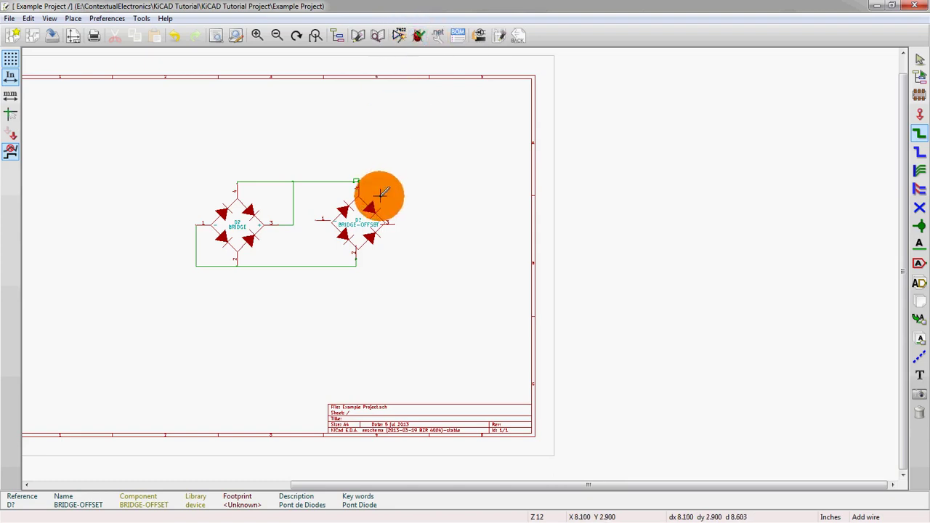
scroll(377, 194, "up", 2)
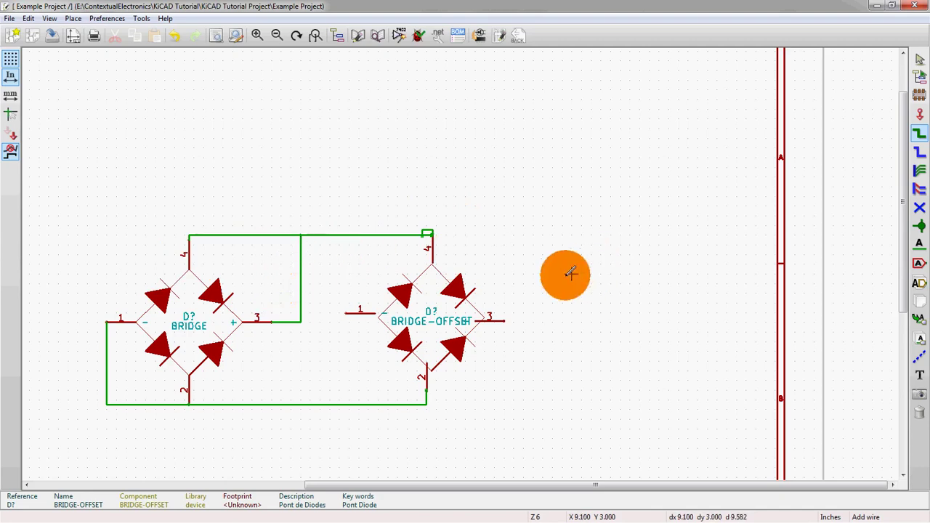
scroll(442, 260, "up", 3)
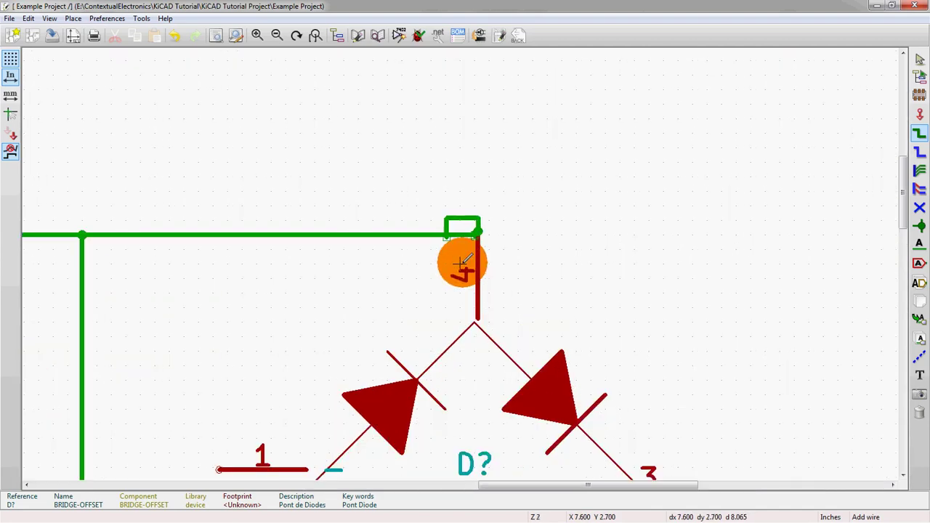
scroll(457, 263, "down", 3)
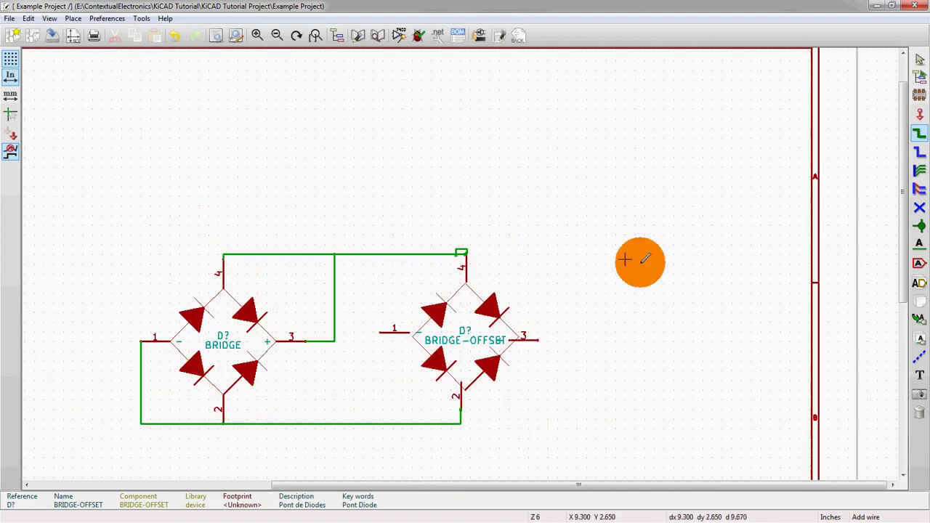
Open BRIDGE-OFFSET in the Component Library Editor, leaving zoom and grid settings unchanged.
left_click(357, 36)
scroll(469, 255, "down", 1)
scroll(489, 197, "down", 1)
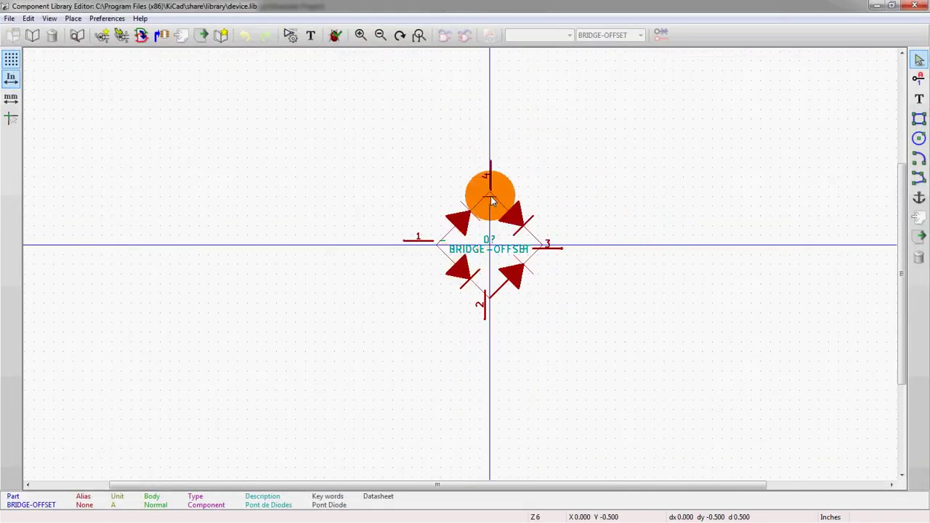
scroll(417, 255, "up", 2)
right_click(353, 227)
left_click(399, 333)
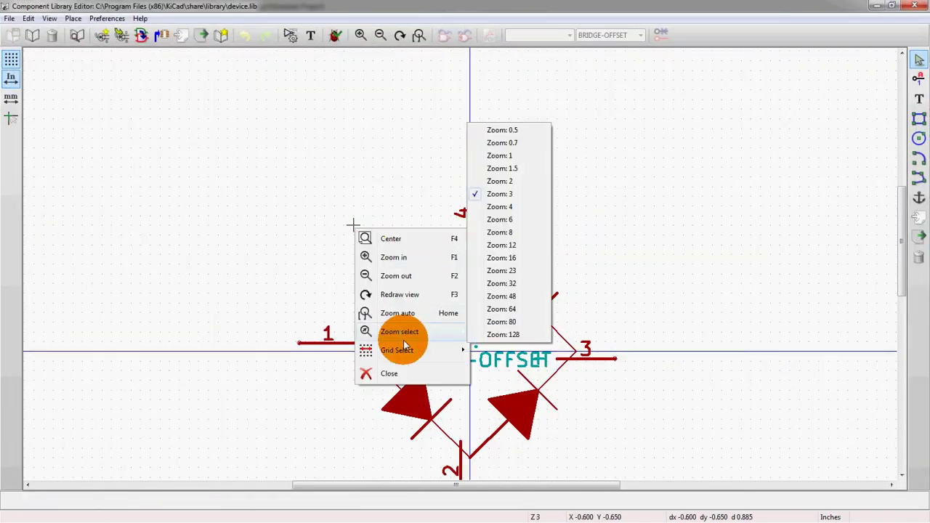
left_click(213, 10)
left_click(353, 225)
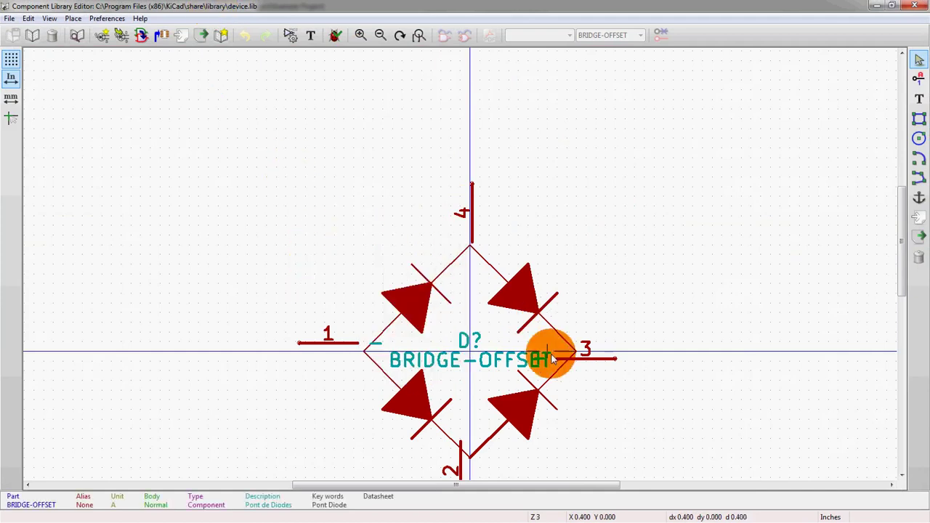
right_click(344, 273)
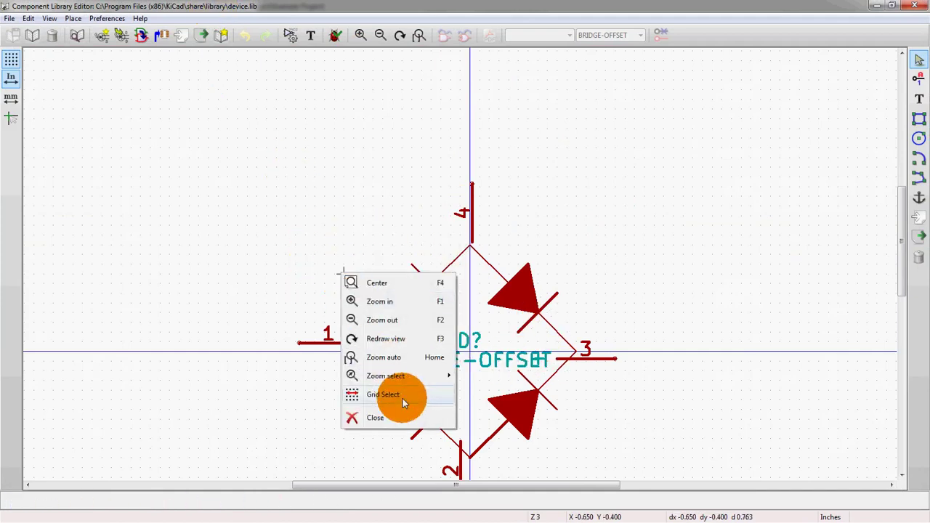
mouse_move(405, 398)
left_click(485, 395)
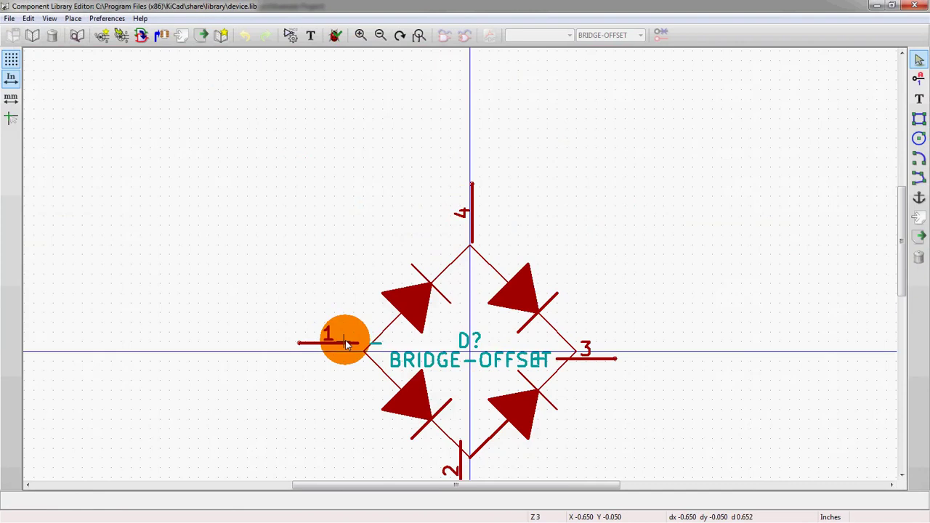
Move pins 1 and 3 onto the horizontal axis and pins 4 and 2 onto the vertical axis.
left_click_drag(345, 340, 308, 350)
left_click(550, 233)
left_click_drag(470, 212, 470, 189)
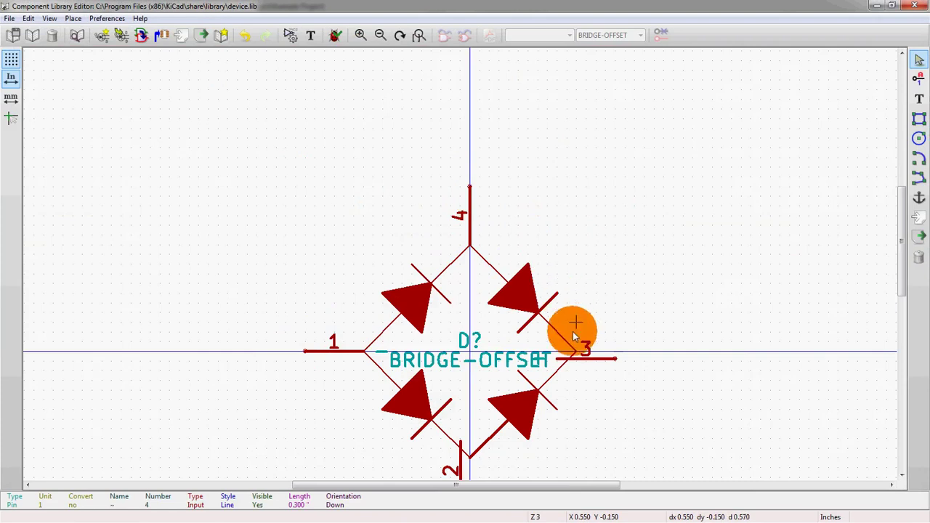
left_click_drag(586, 359, 631, 350)
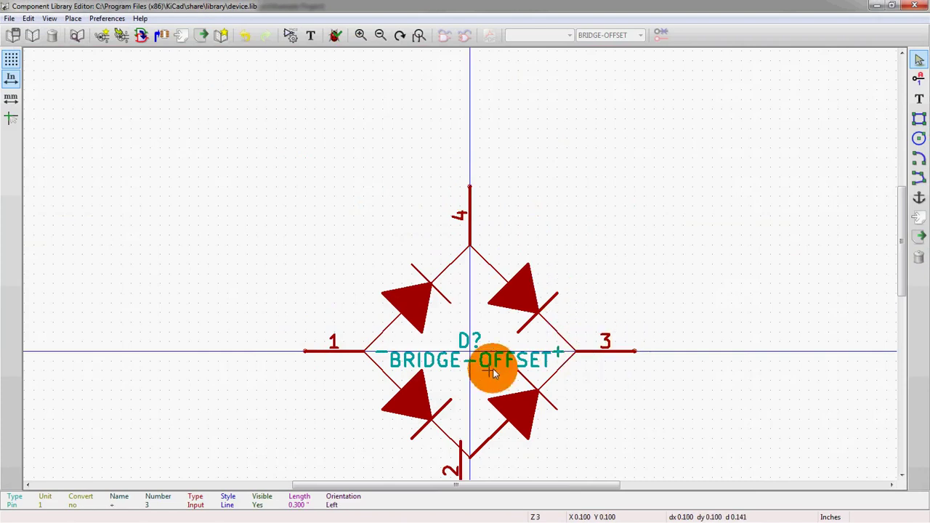
scroll(451, 297, "down", 1)
left_click_drag(473, 394, 473, 433)
Switch the editor grid to 5.0 mils and zoom in and out to check BRIDGE-OFFSET's pin positions.
scroll(461, 266, "up", 1)
right_click(575, 138)
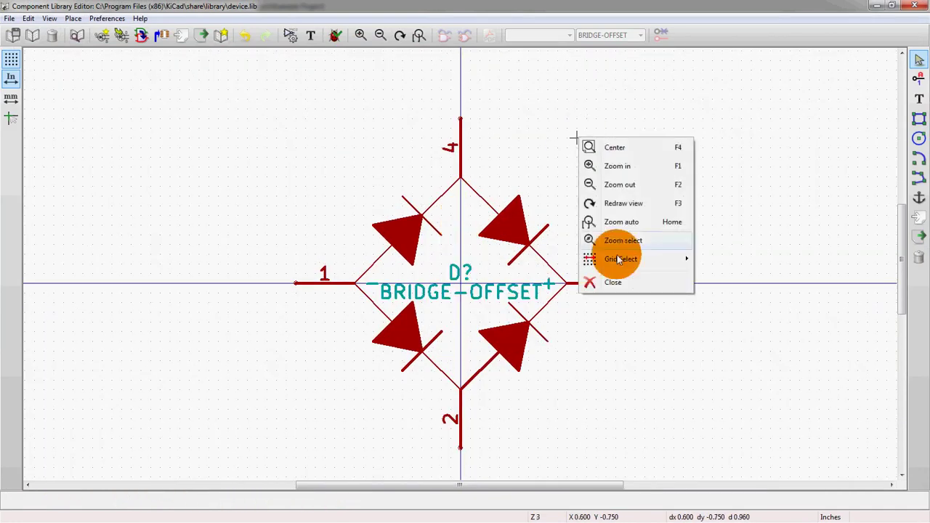
mouse_move(620, 259)
left_click(723, 295)
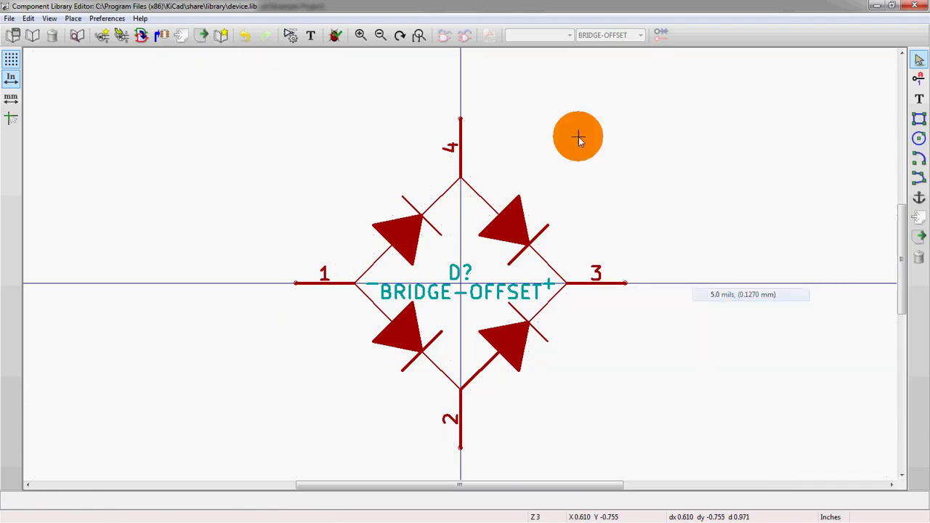
scroll(578, 138, "up", 4)
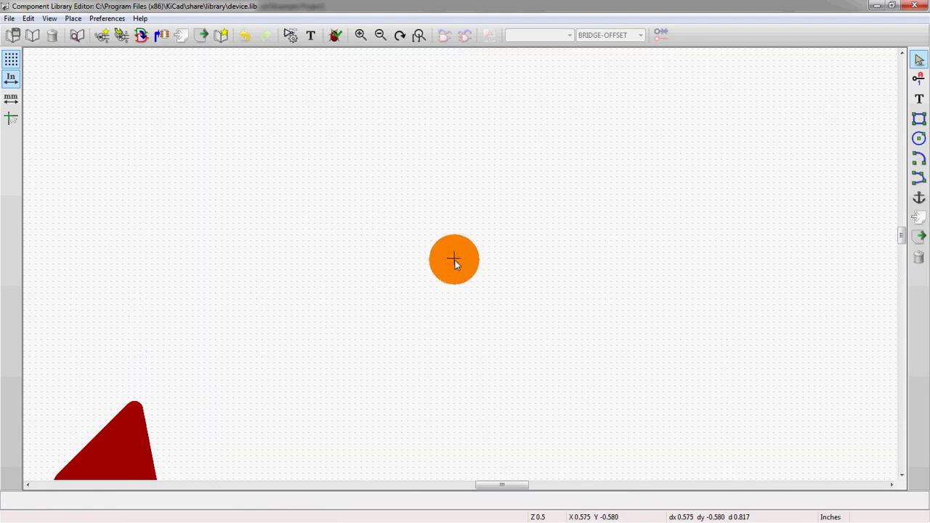
scroll(455, 260, "down", 2)
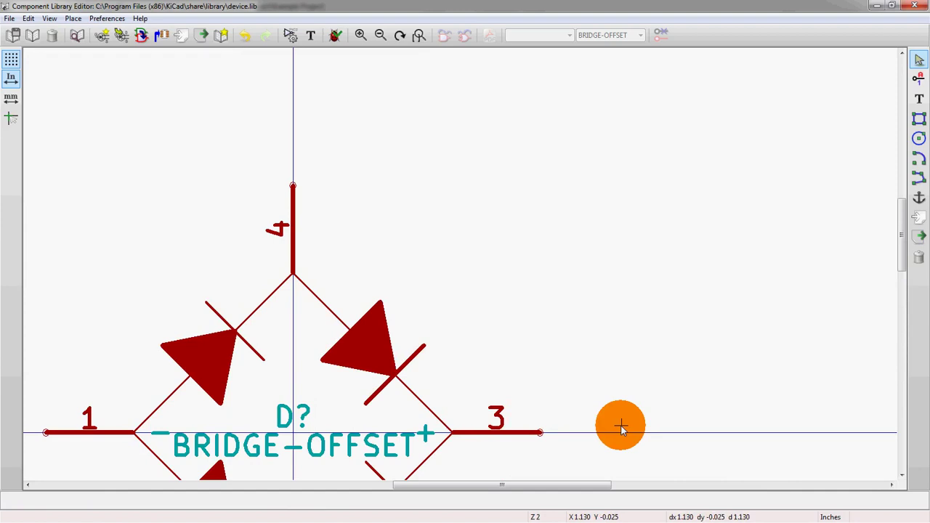
scroll(621, 424, "down", 2)
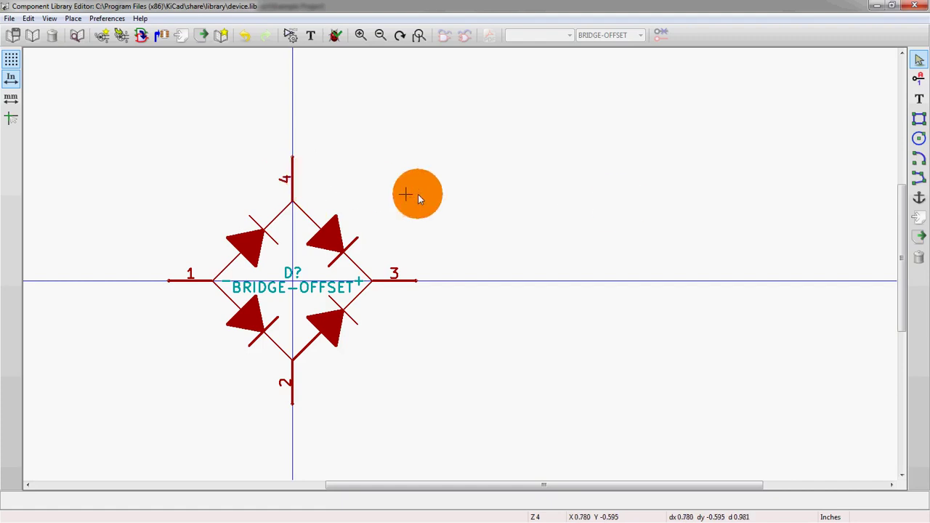
scroll(654, 194, "down", 1)
scroll(151, 308, "up", 1)
scroll(613, 175, "up", 1)
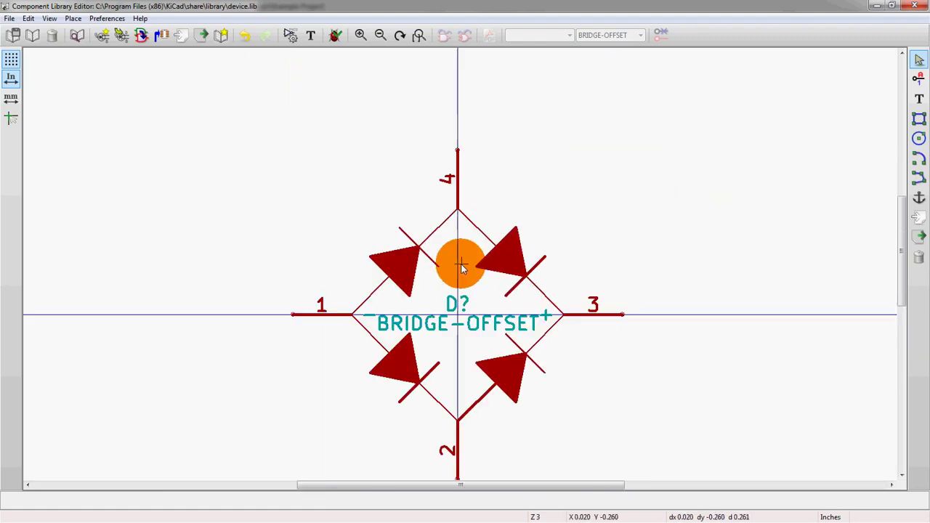